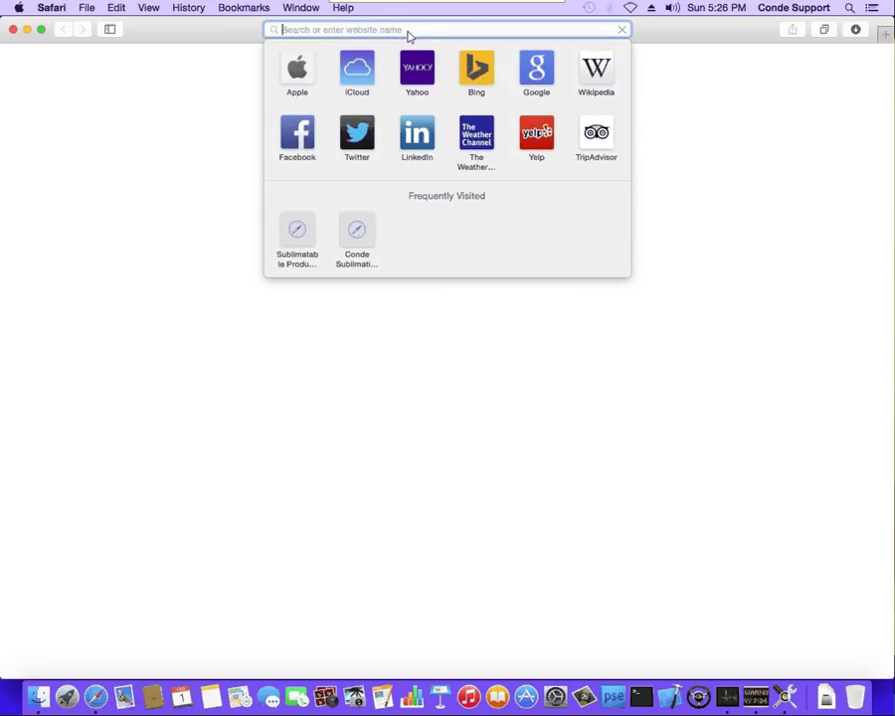
# Load conde.com in Safari and browse the Printer Support submenus
pyautogui.write('conde.com')
pyautogui.press('Return')
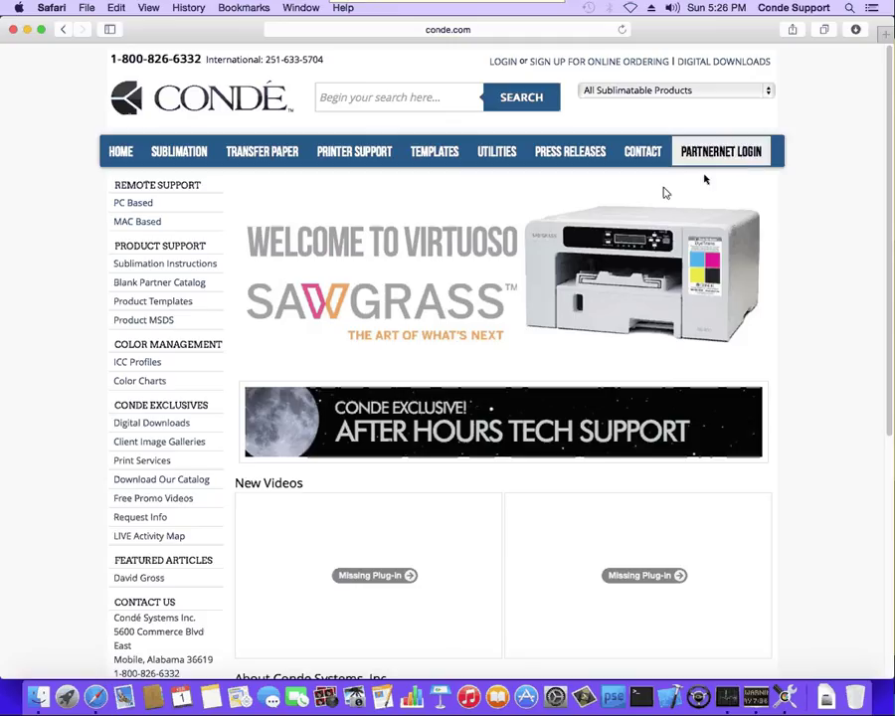
pyautogui.moveTo(336, 156)
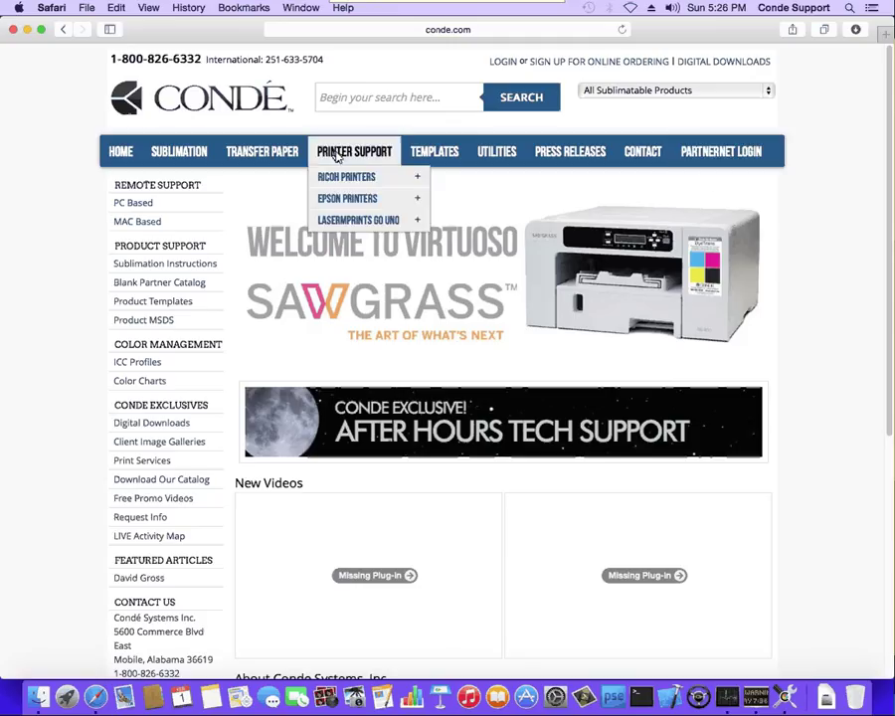
pyautogui.moveTo(333, 224)
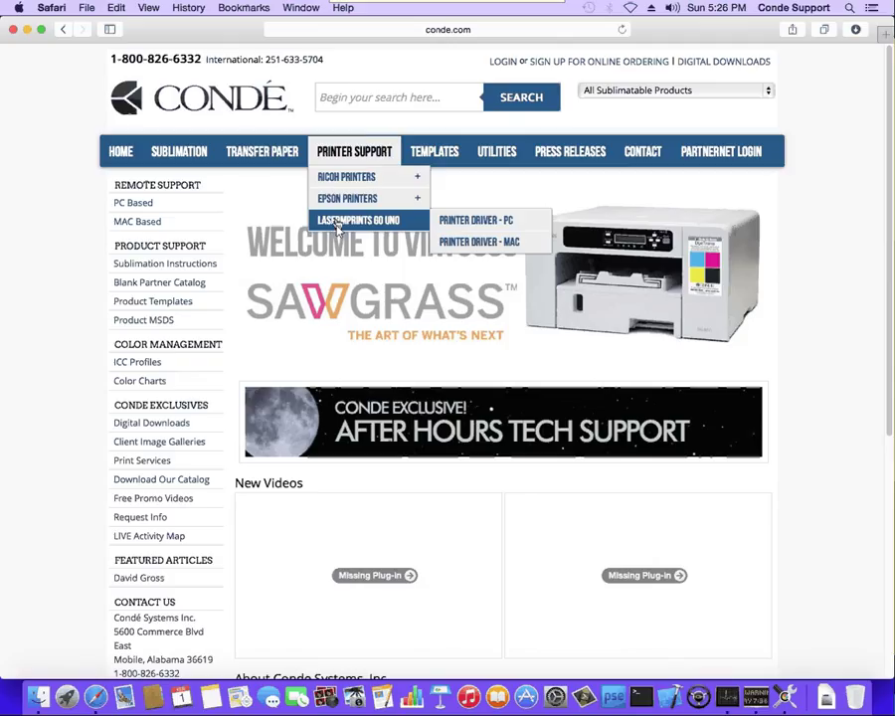
pyautogui.moveTo(338, 180)
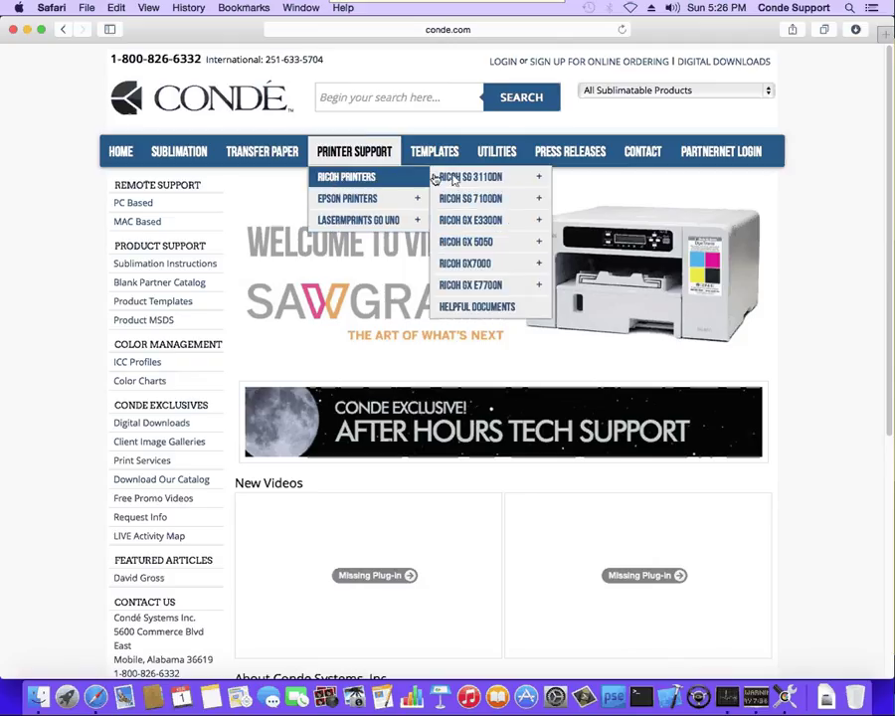
pyautogui.moveTo(464, 180)
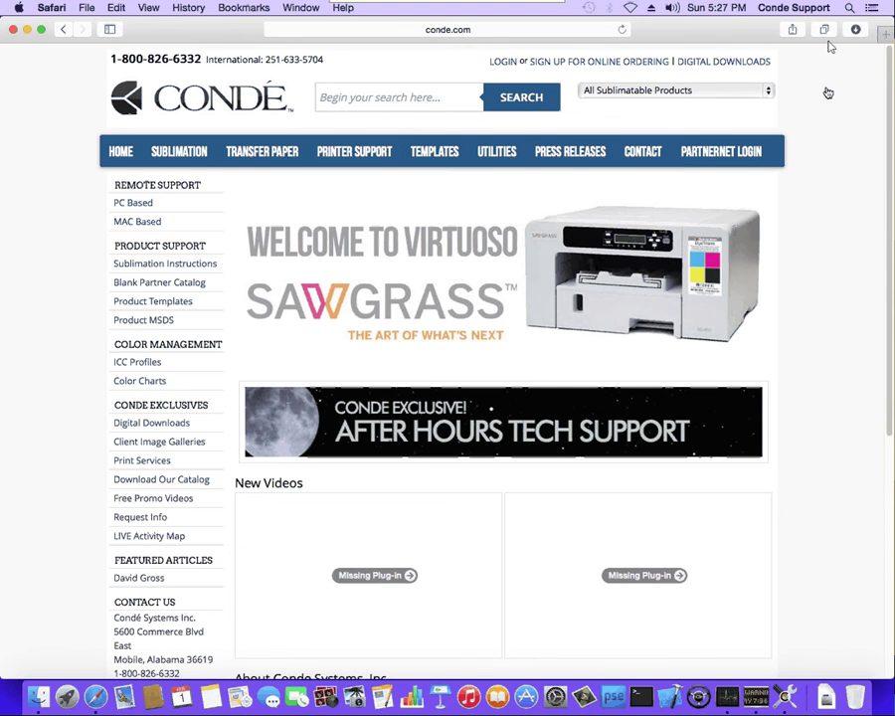
# Minimize Safari and copy SG400_DyeTrans_High_Quality.icm from the desktop
pyautogui.click(27, 30)
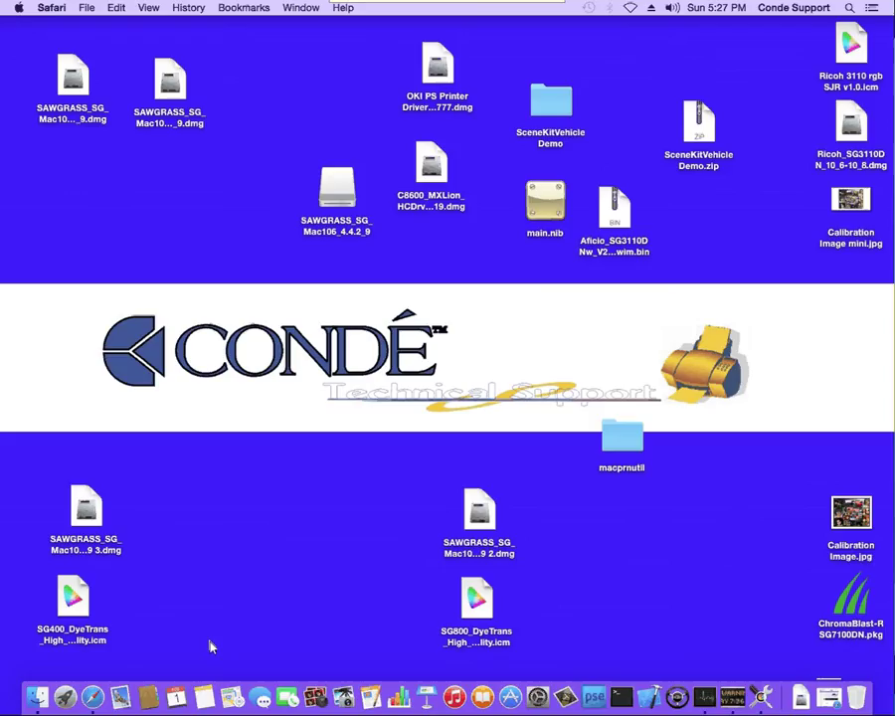
pyautogui.click(324, 594)
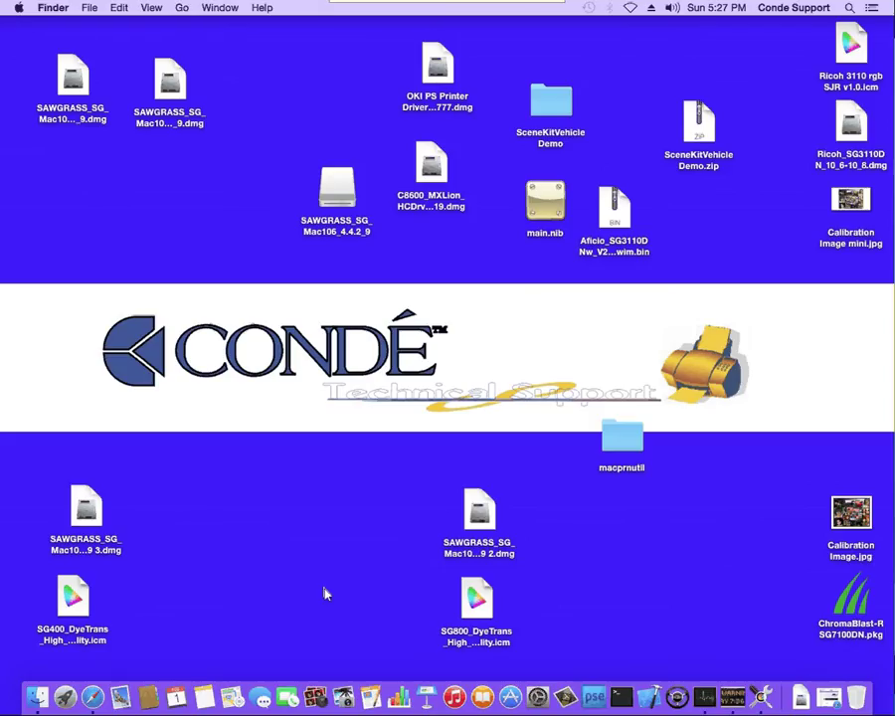
pyautogui.write('sg')
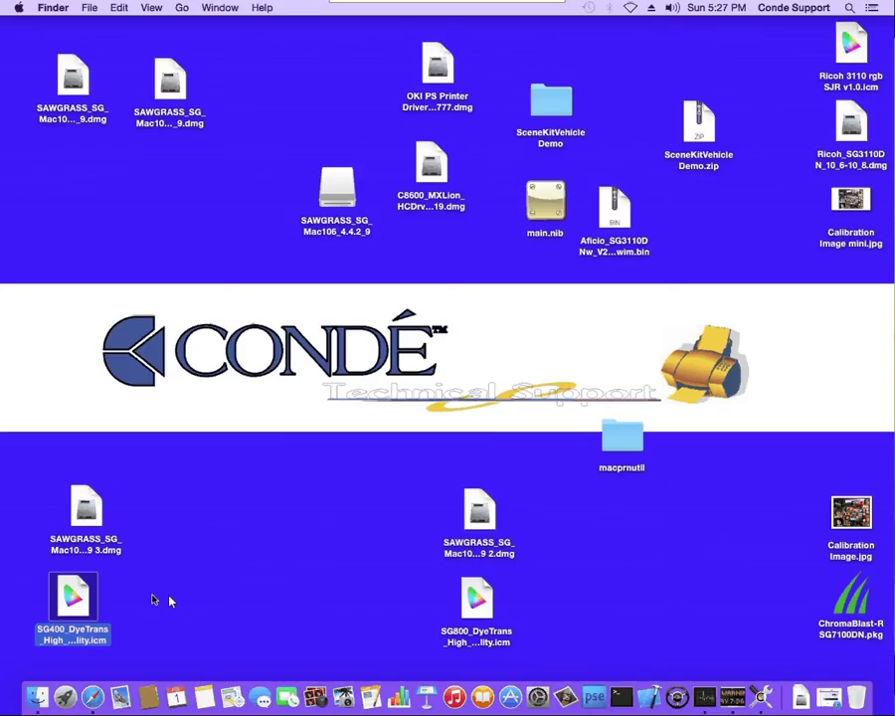
pyautogui.click(278, 594)
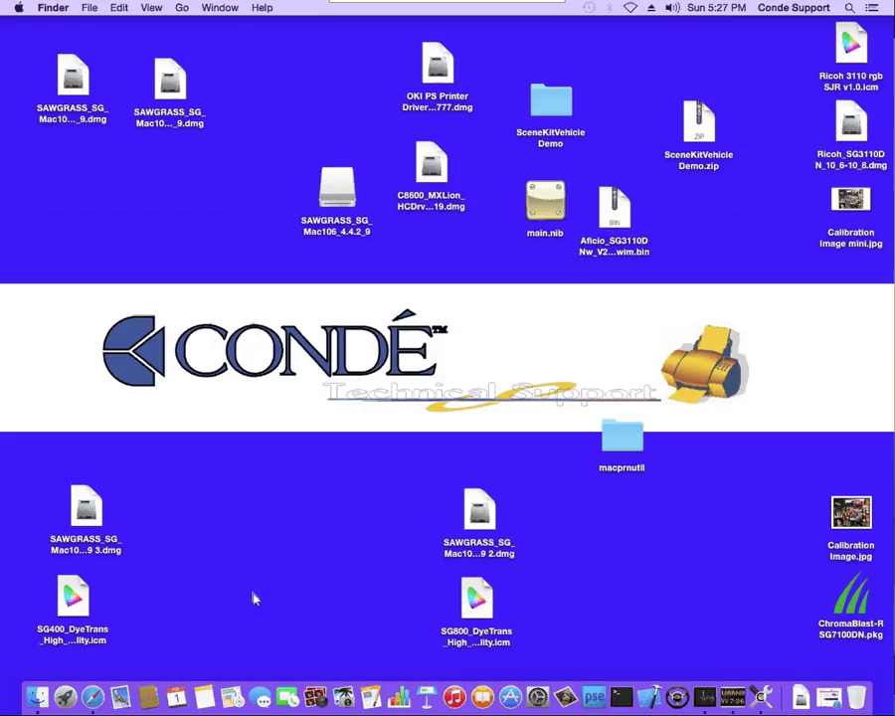
pyautogui.rightClick(66, 602)
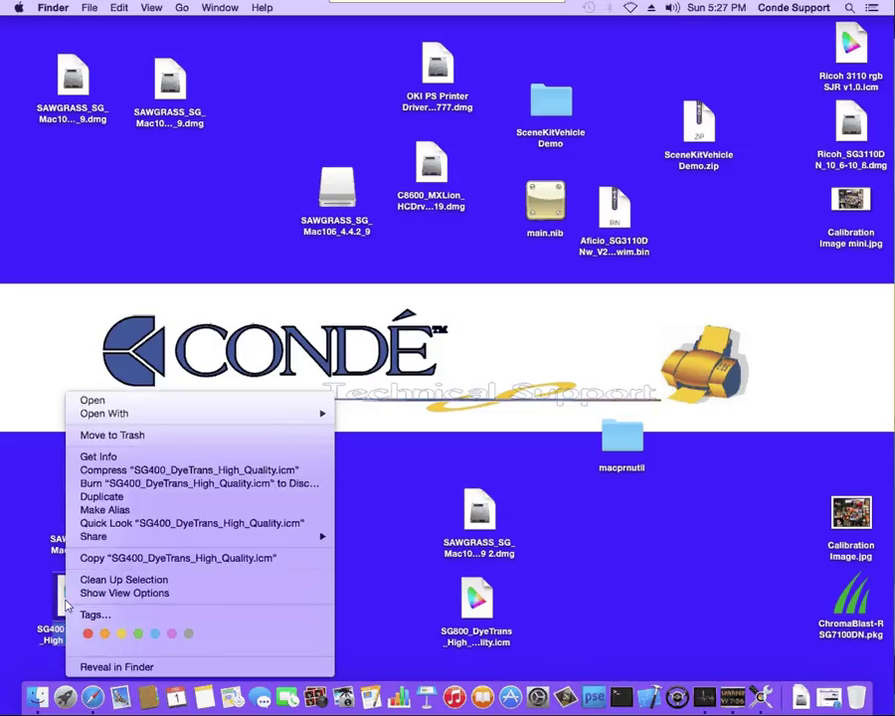
pyautogui.click(176, 558)
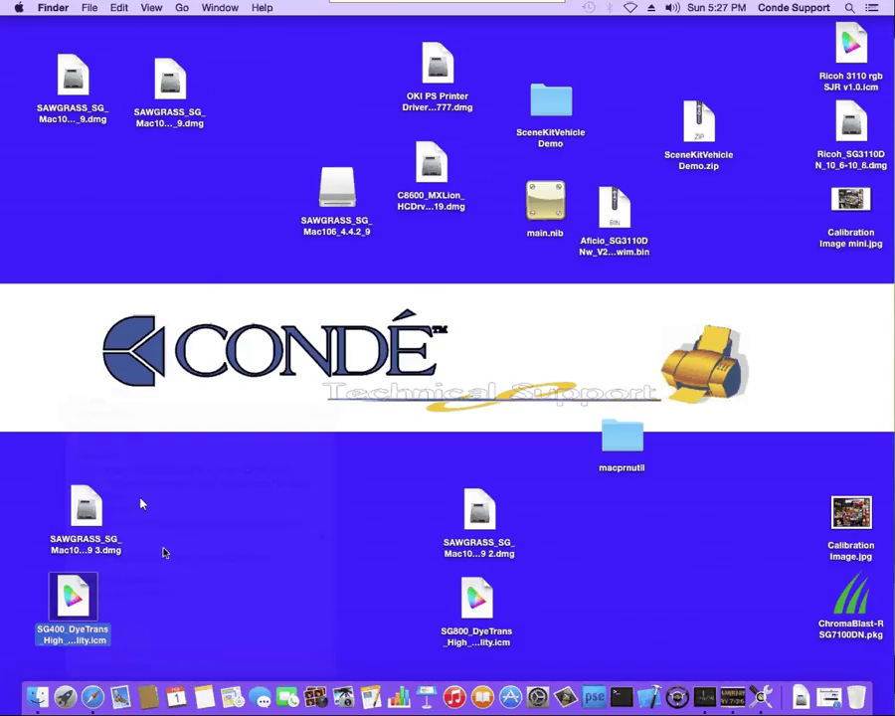
# Navigate Finder to the system /Library/ColorSync/Profiles folder
pyautogui.click(182, 9)
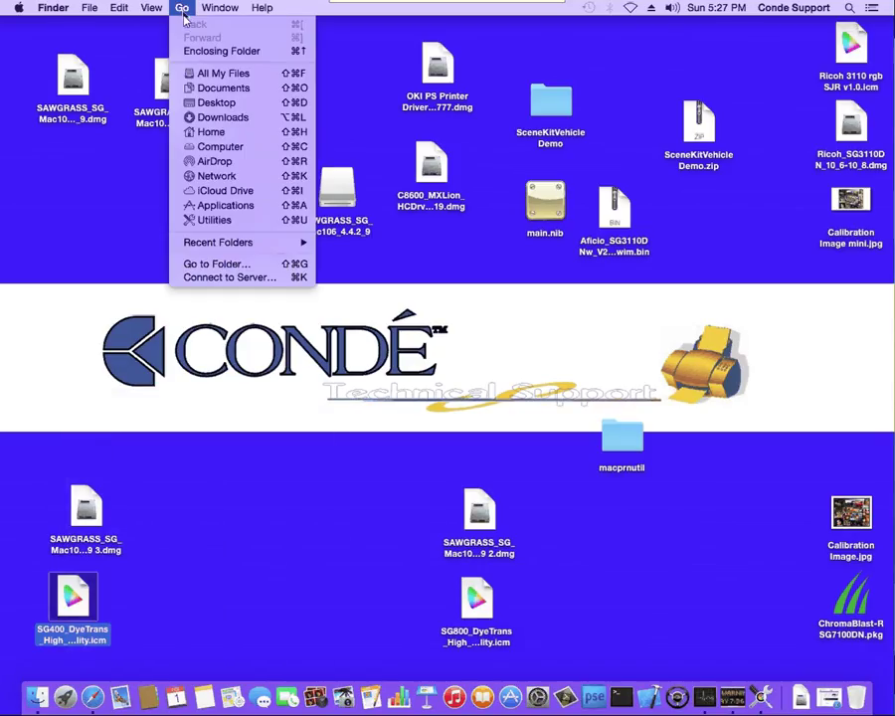
pyautogui.click(215, 266)
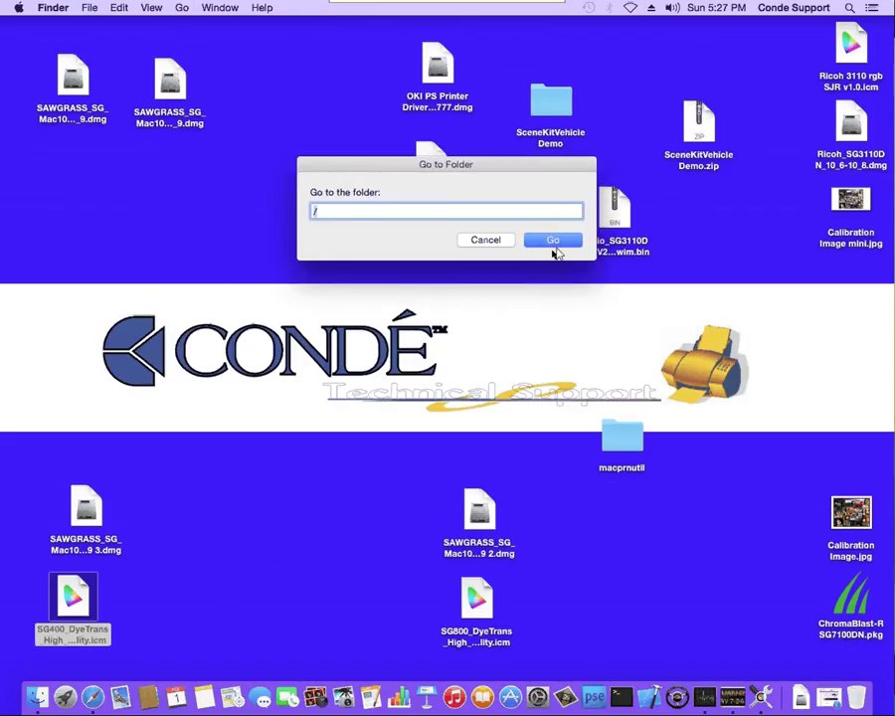
pyautogui.click(559, 241)
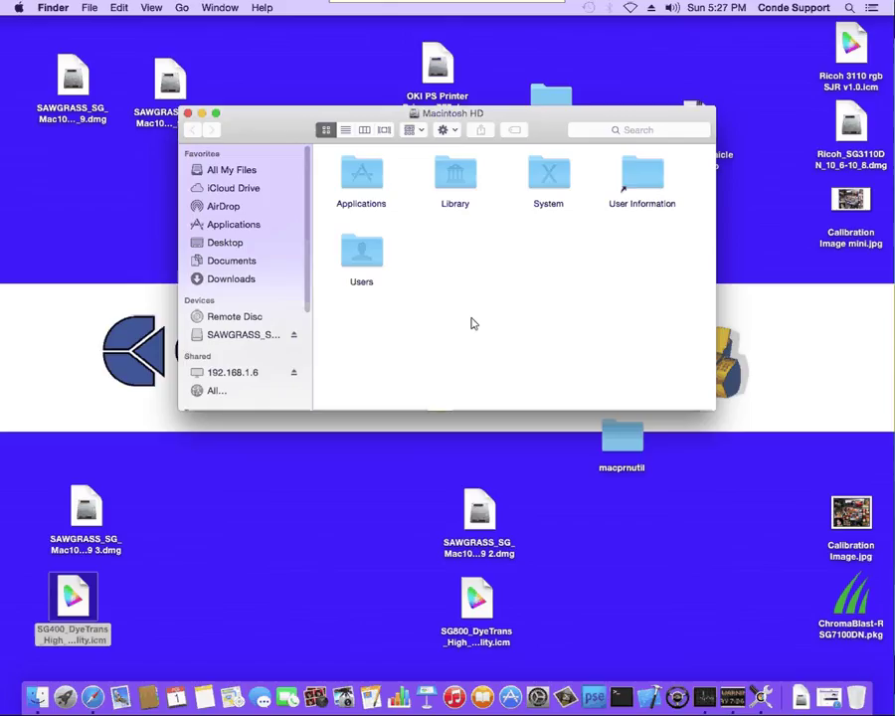
pyautogui.doubleClick(456, 180)
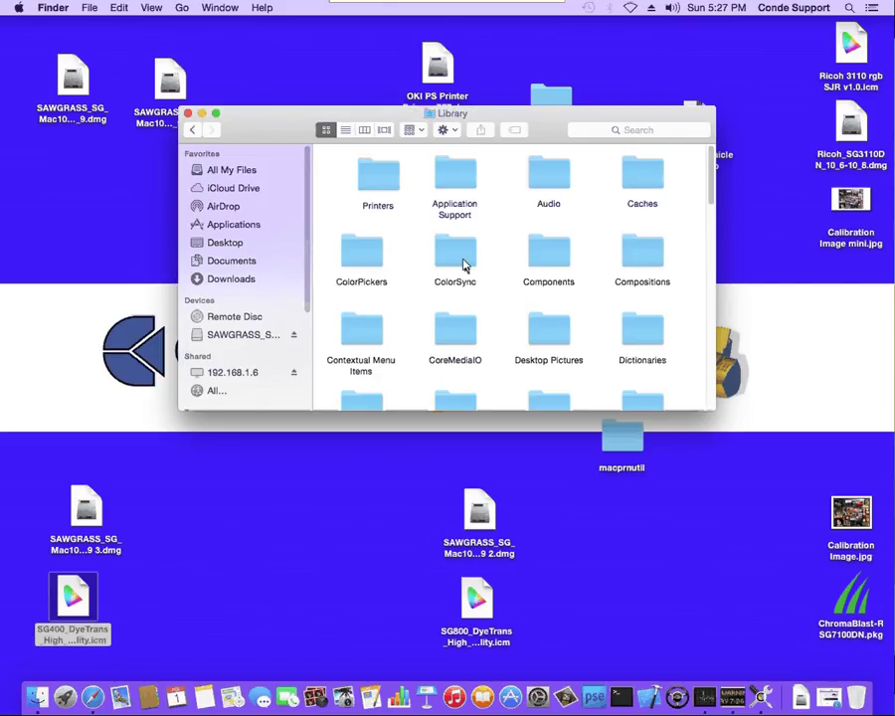
pyautogui.doubleClick(462, 264)
pyautogui.click(366, 185)
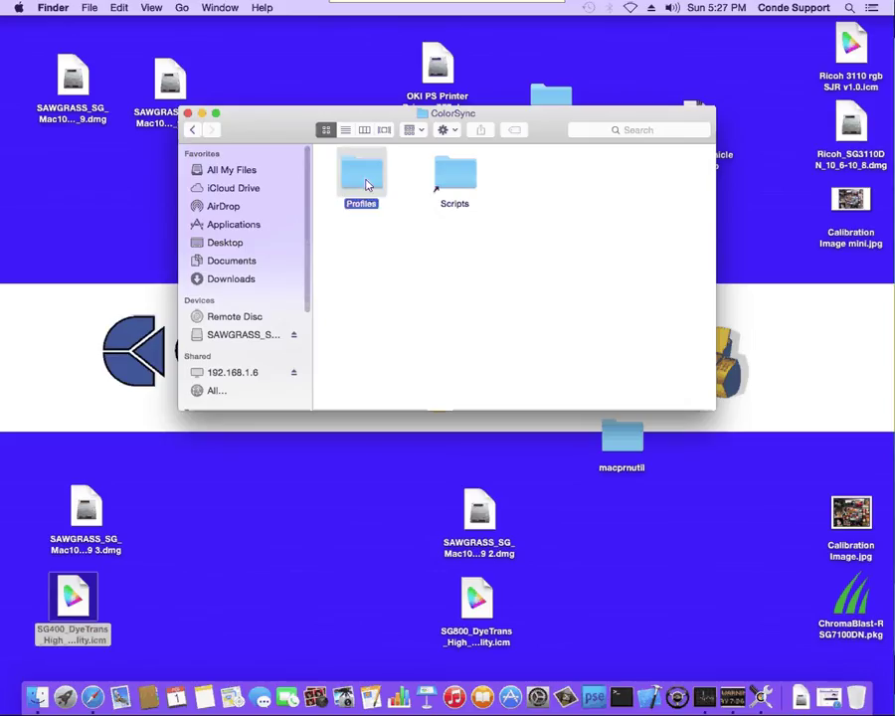
pyautogui.doubleClick(366, 185)
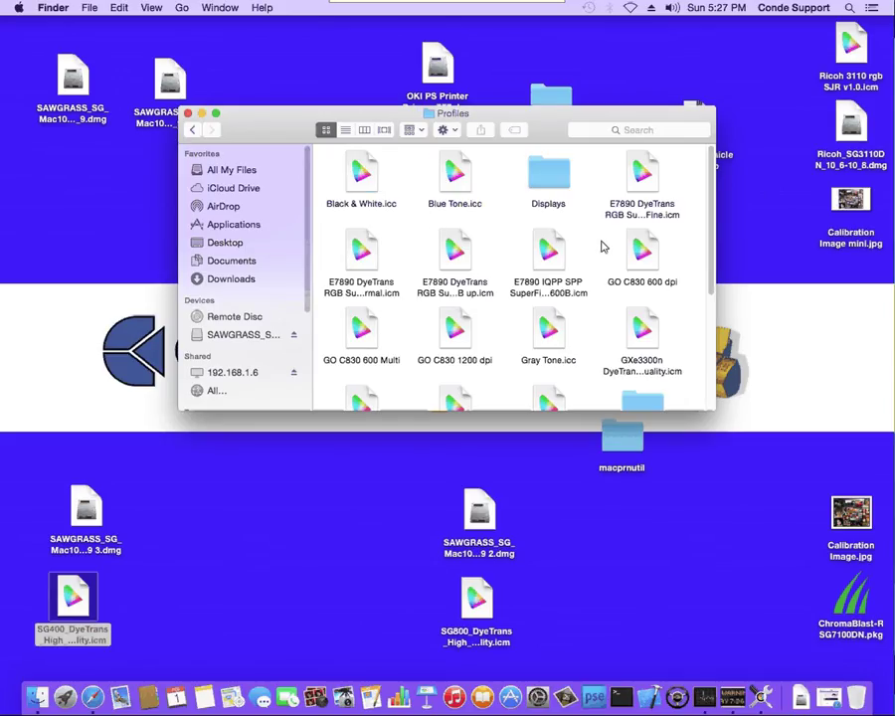
# Paste the SG400 profile there and authorize with the admin password
pyautogui.click(118, 8)
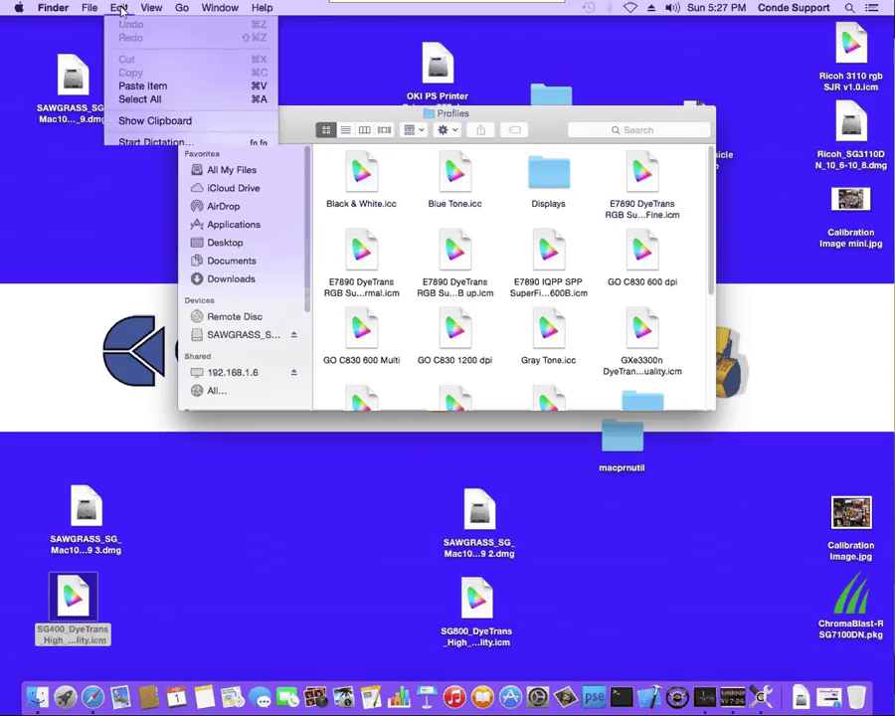
pyautogui.click(137, 87)
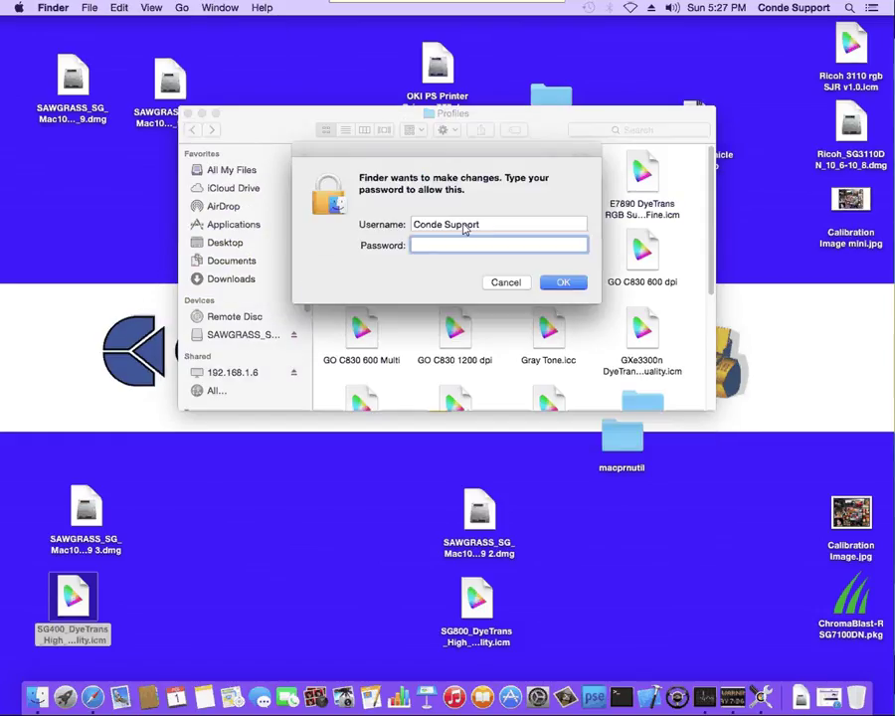
pyautogui.click(562, 286)
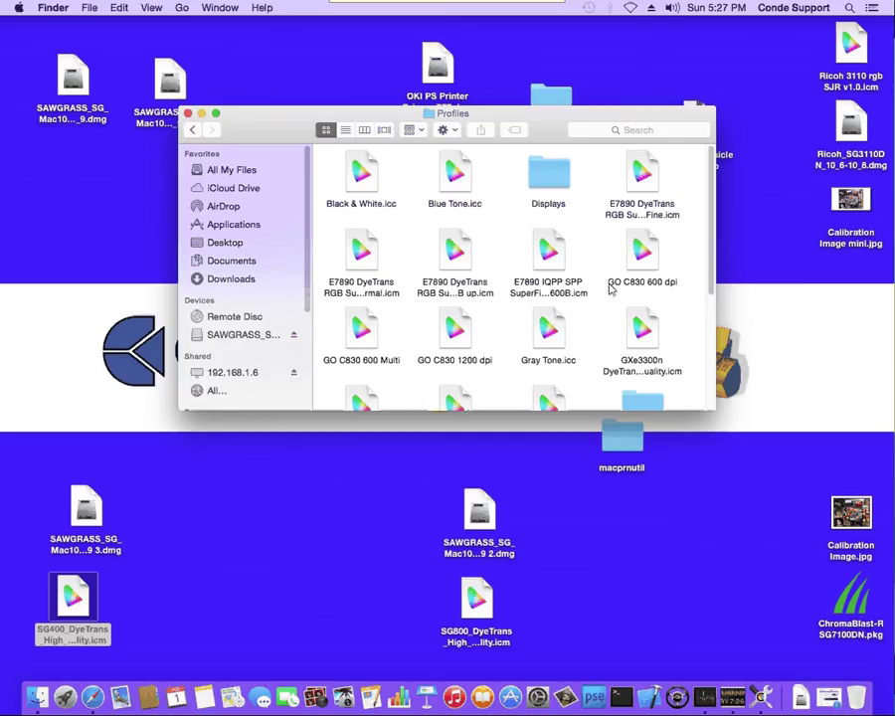
# Paste the SG400 profile into the nested Profiles subfolder and confirm it appears
pyautogui.scroll(-3, 712, 341)
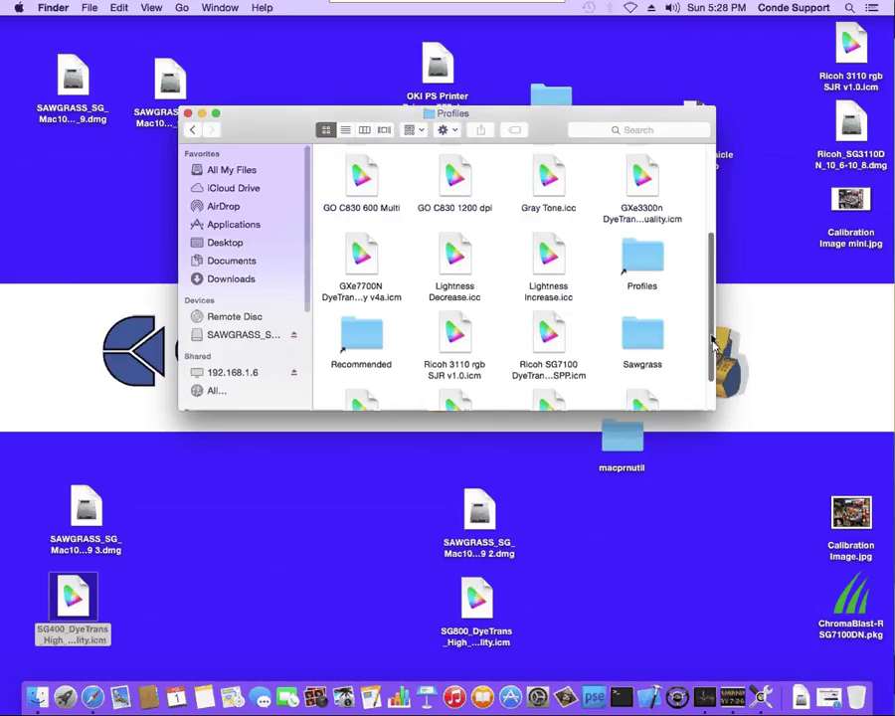
pyautogui.scroll(-1, 712, 341)
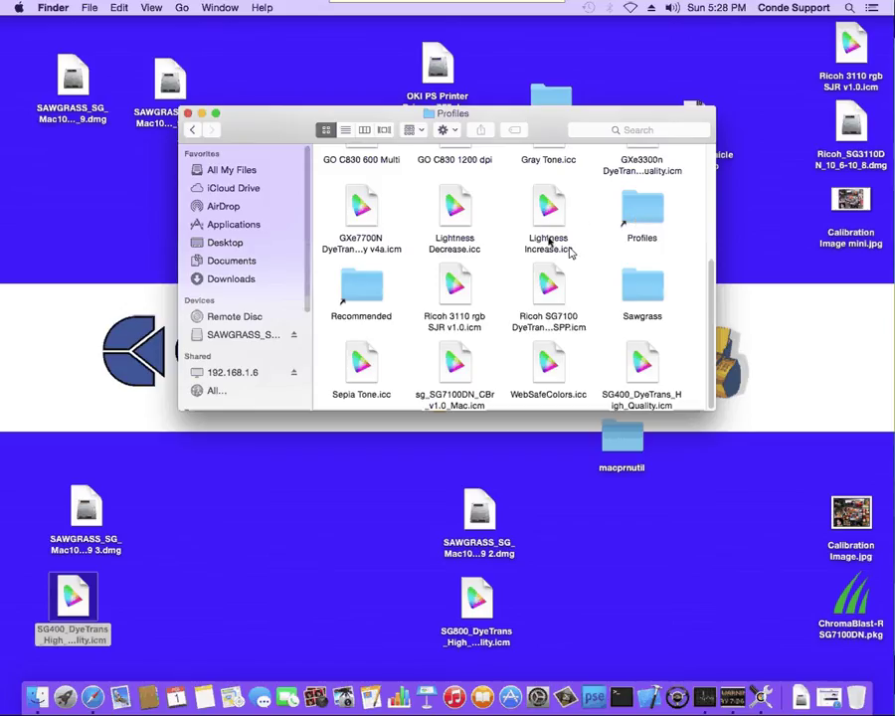
pyautogui.doubleClick(648, 214)
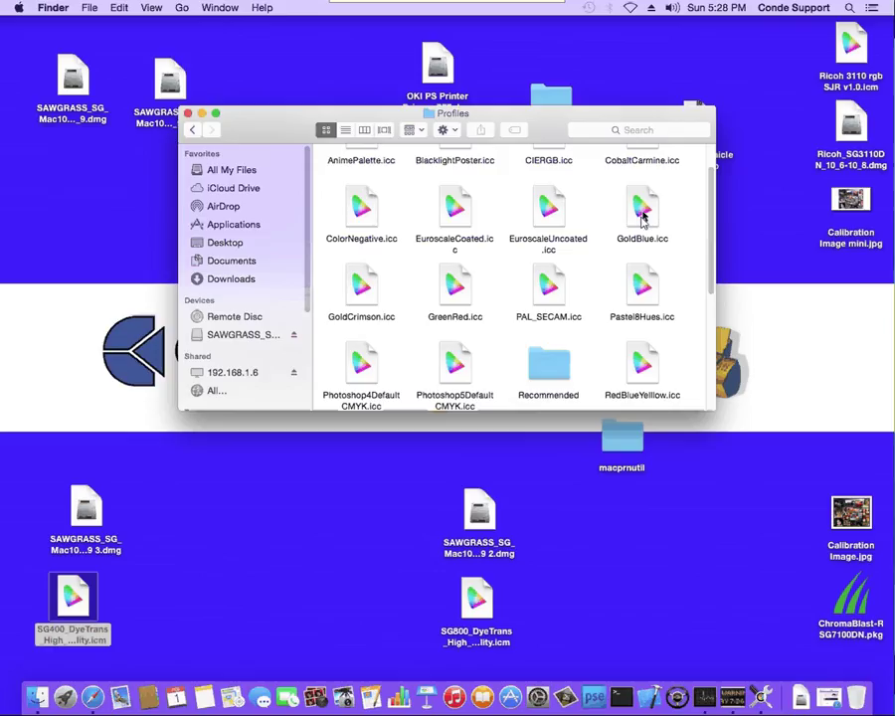
pyautogui.click(118, 8)
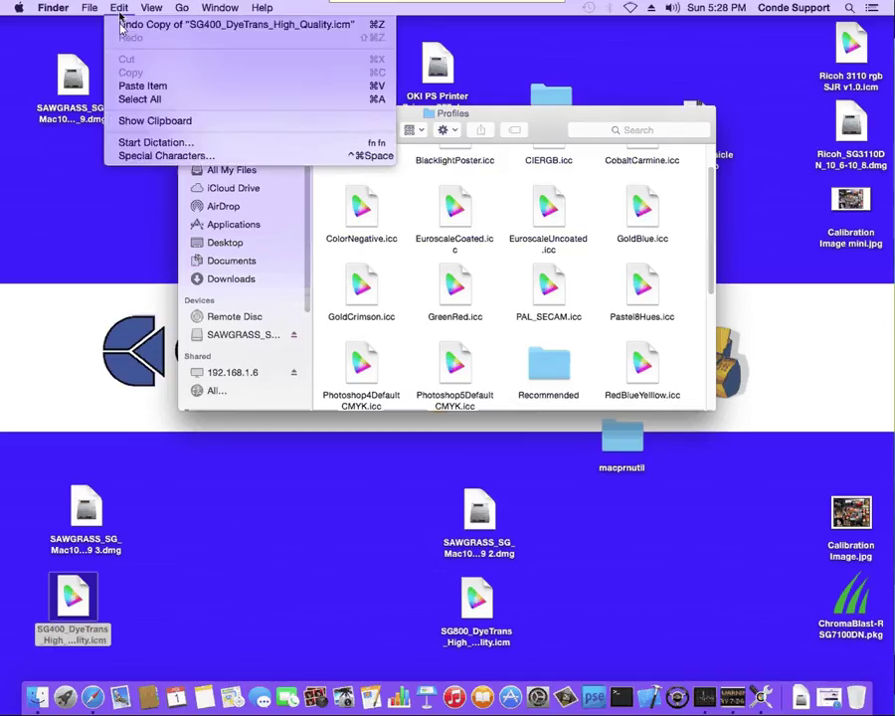
pyautogui.click(139, 87)
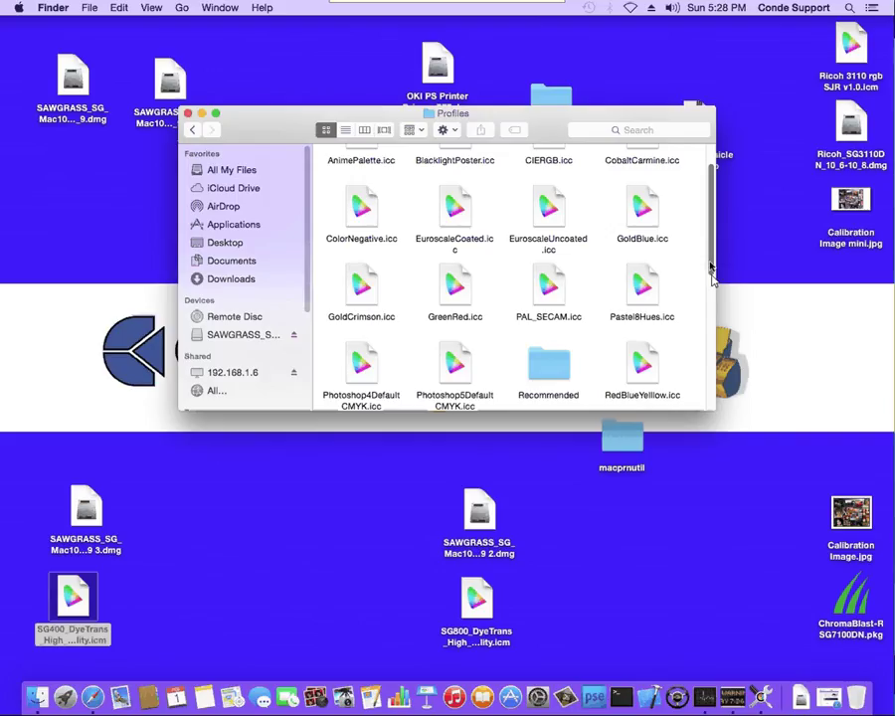
pyautogui.scroll(-10, 413, 381)
pyautogui.click(361, 368)
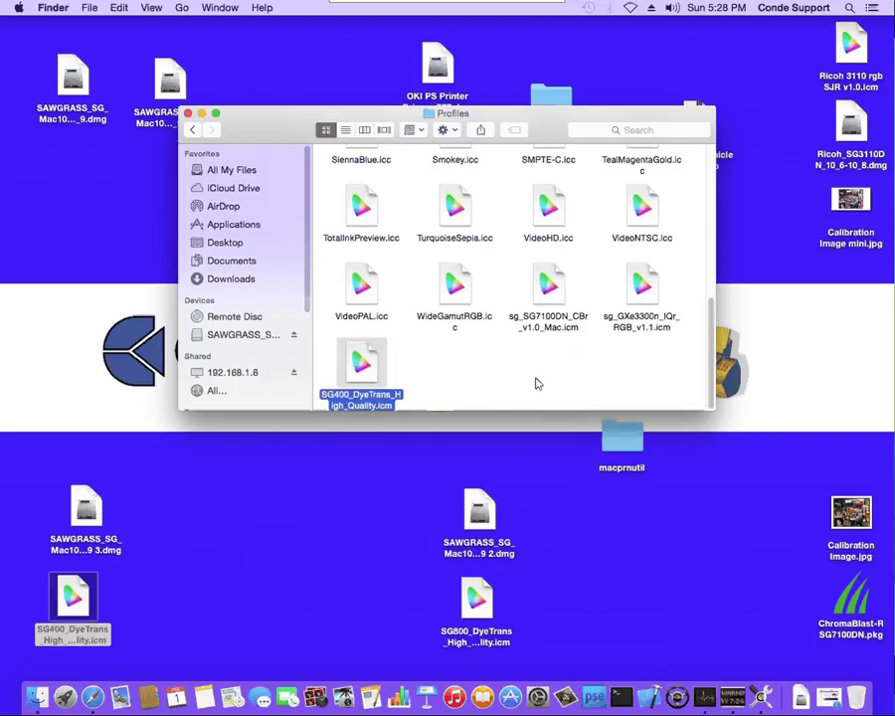
# Close the Profiles window, launch Photoshop Elements, then mount the SAWGRASS_SG_Mac106_4.4.2_9 disk image
pyautogui.click(188, 114)
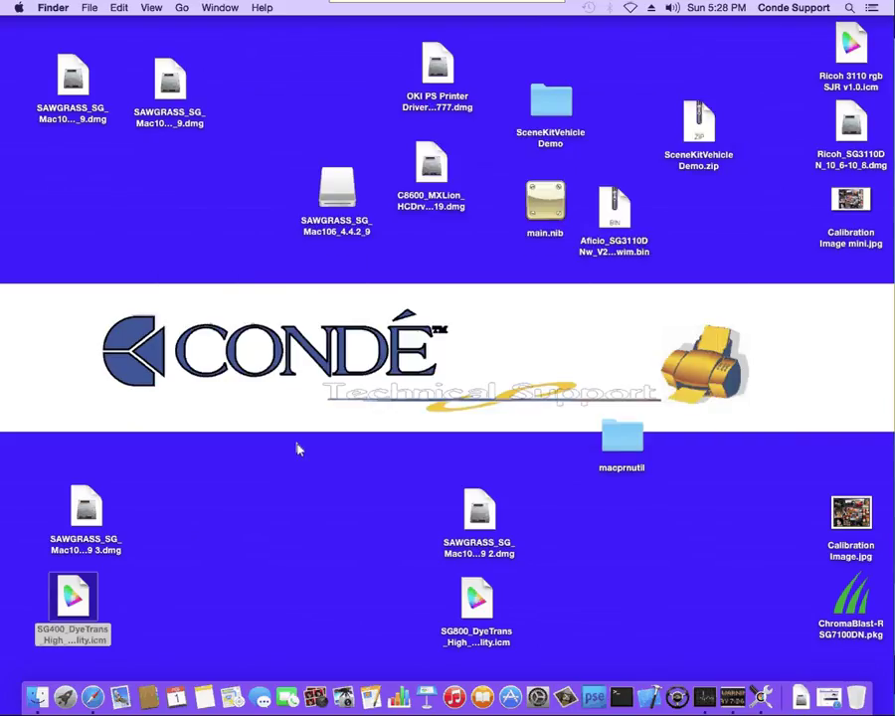
pyautogui.click(378, 563)
pyautogui.click(593, 696)
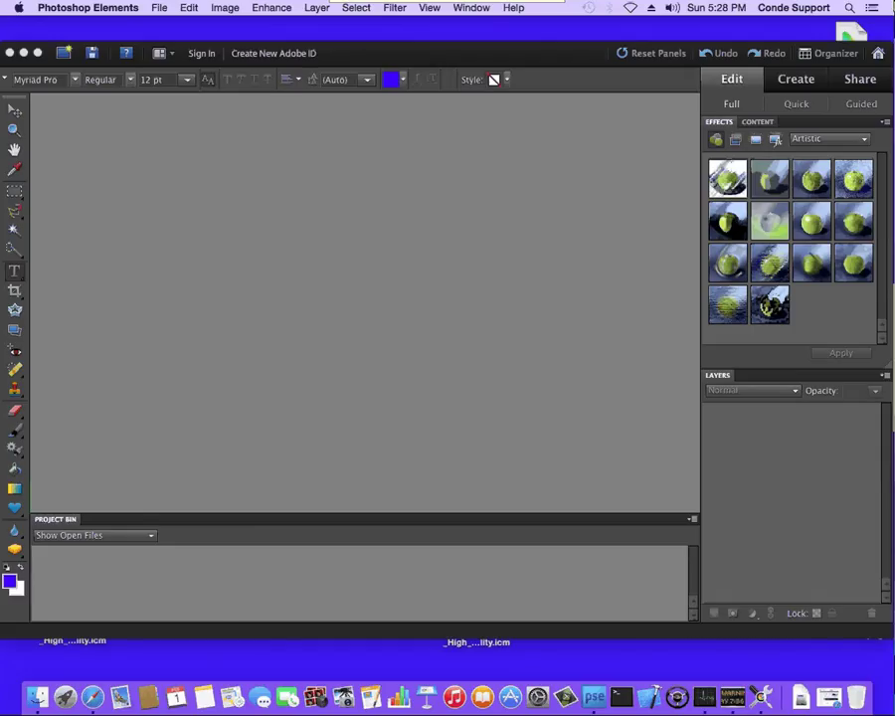
pyautogui.click(8, 53)
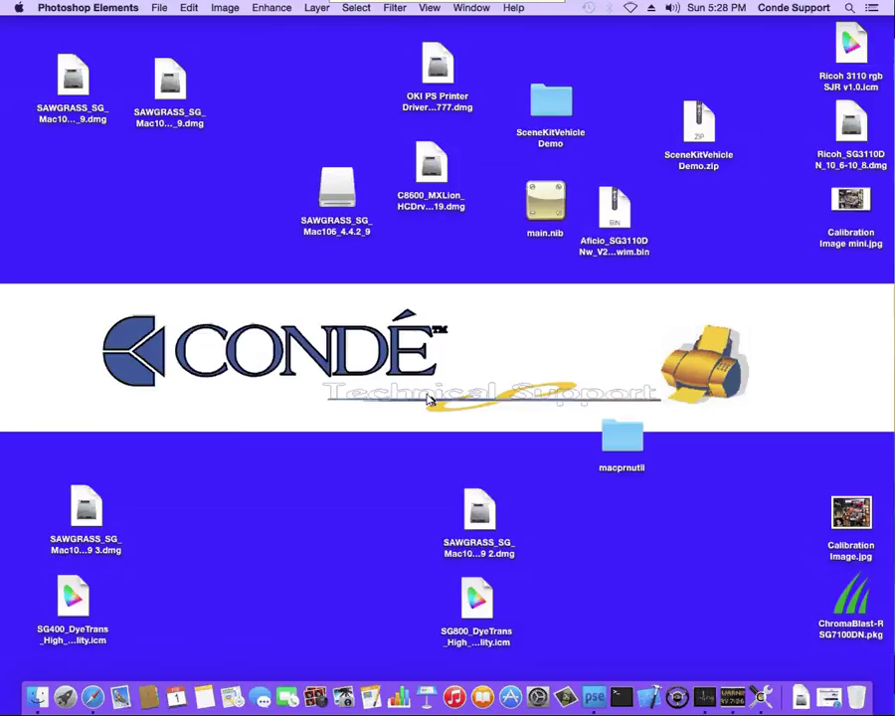
pyautogui.click(86, 512)
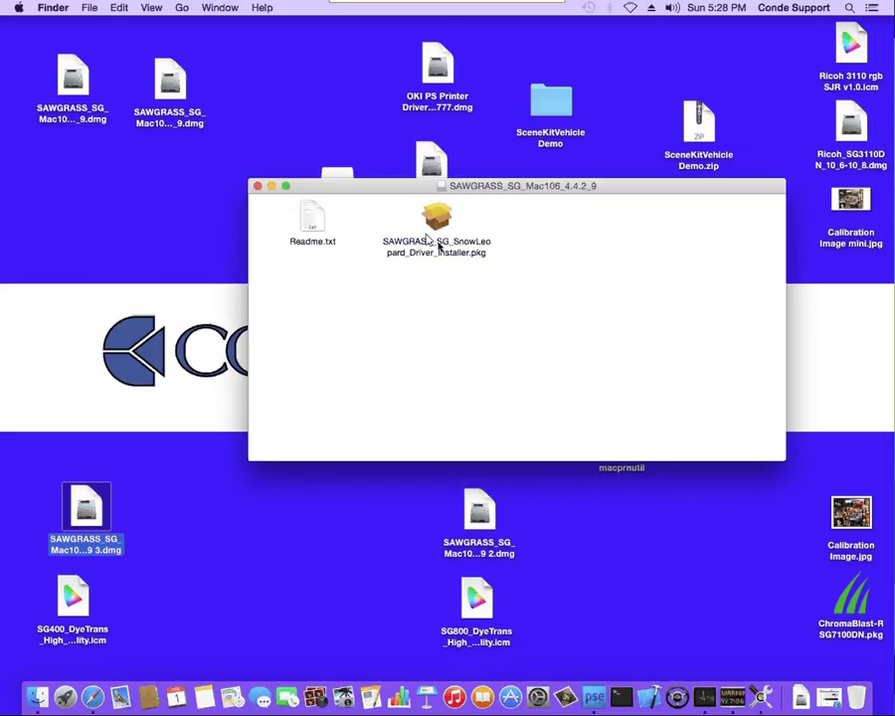
# Run the SnowLeopard driver installer, accepting the license and authorizing with the password, then close it
pyautogui.click(435, 226)
pyautogui.doubleClick(435, 227)
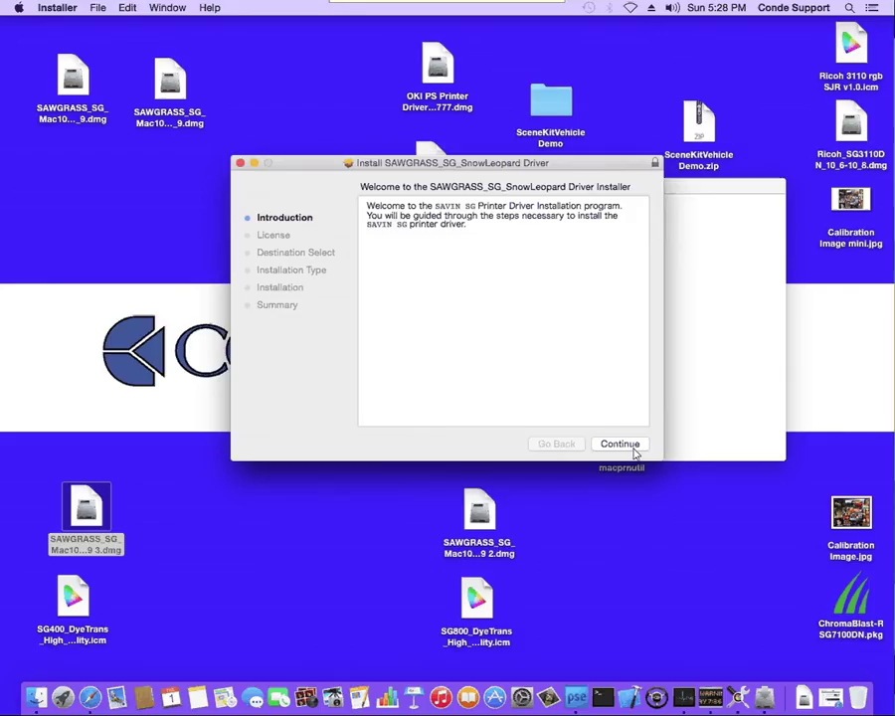
pyautogui.click(624, 447)
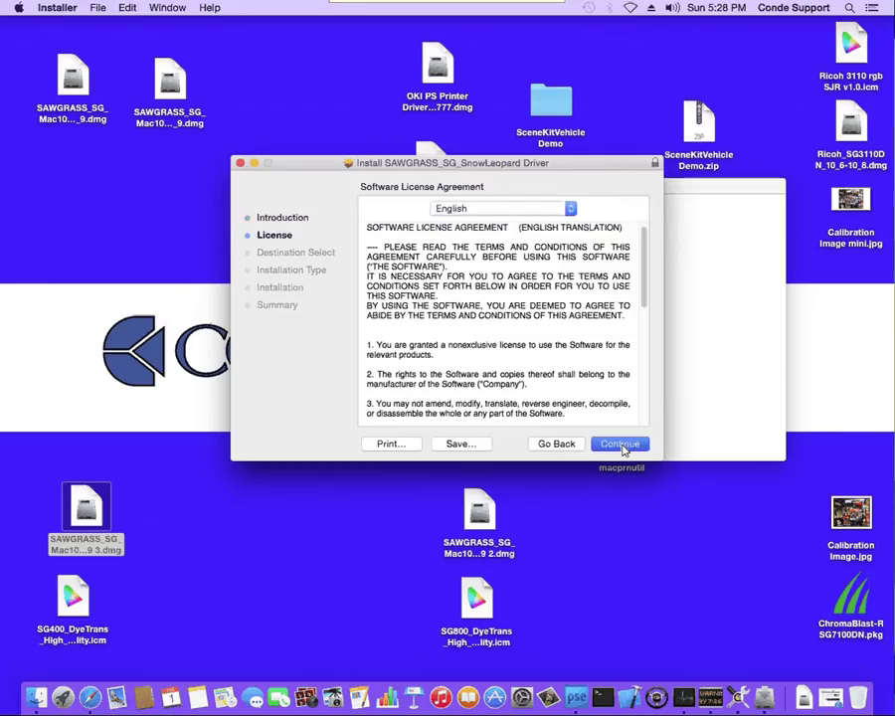
pyautogui.click(625, 444)
pyautogui.click(587, 275)
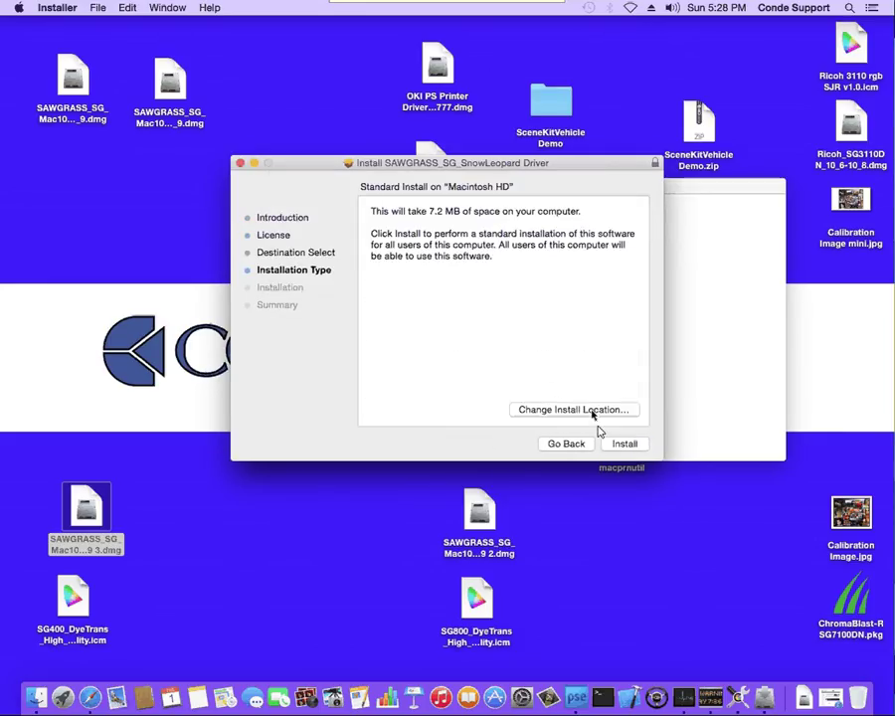
pyautogui.click(622, 443)
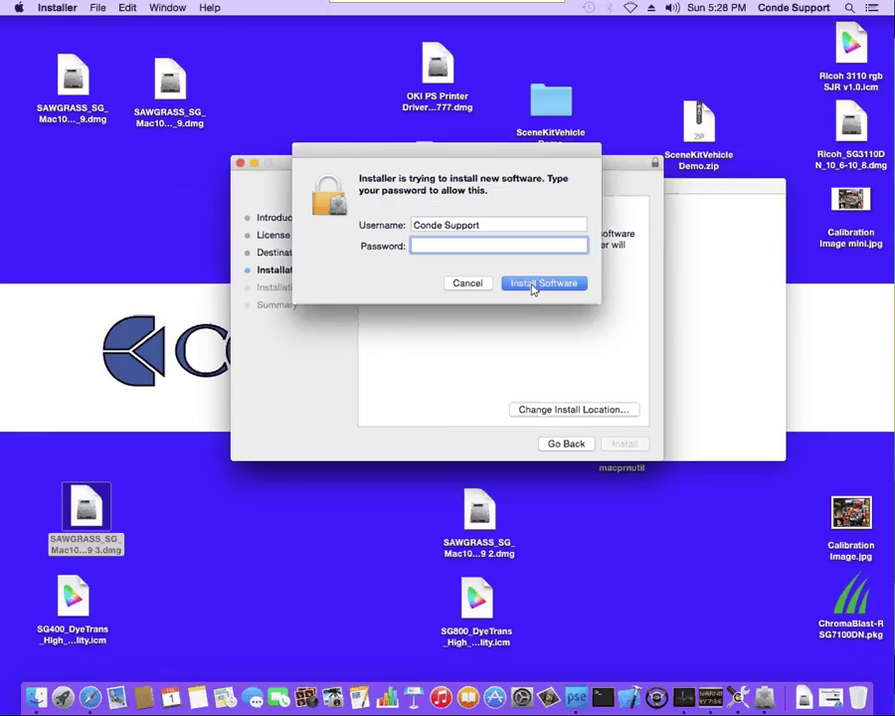
pyautogui.click(533, 286)
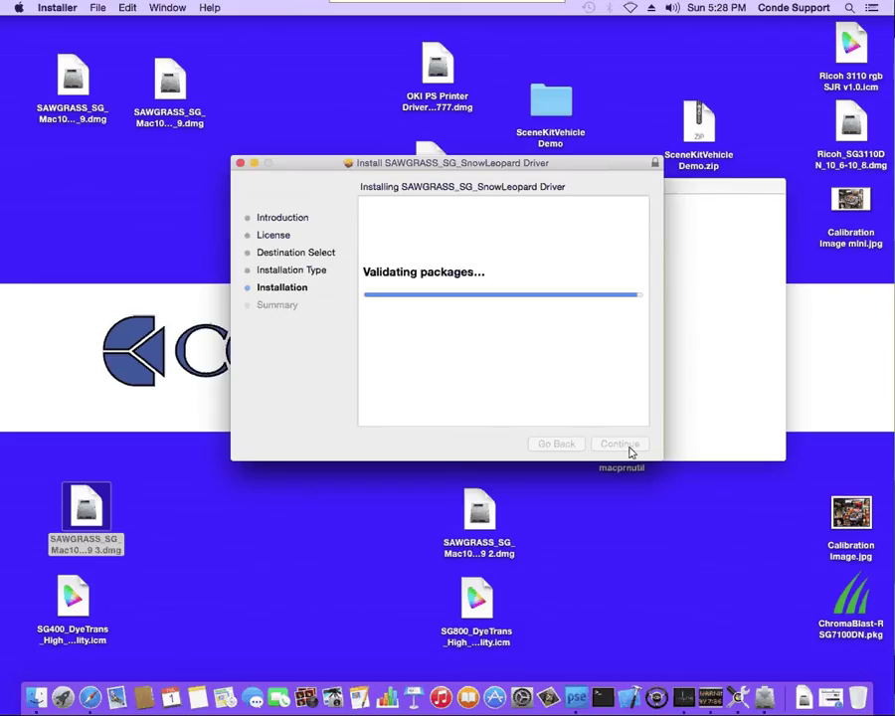
pyautogui.click(625, 444)
pyautogui.click(591, 362)
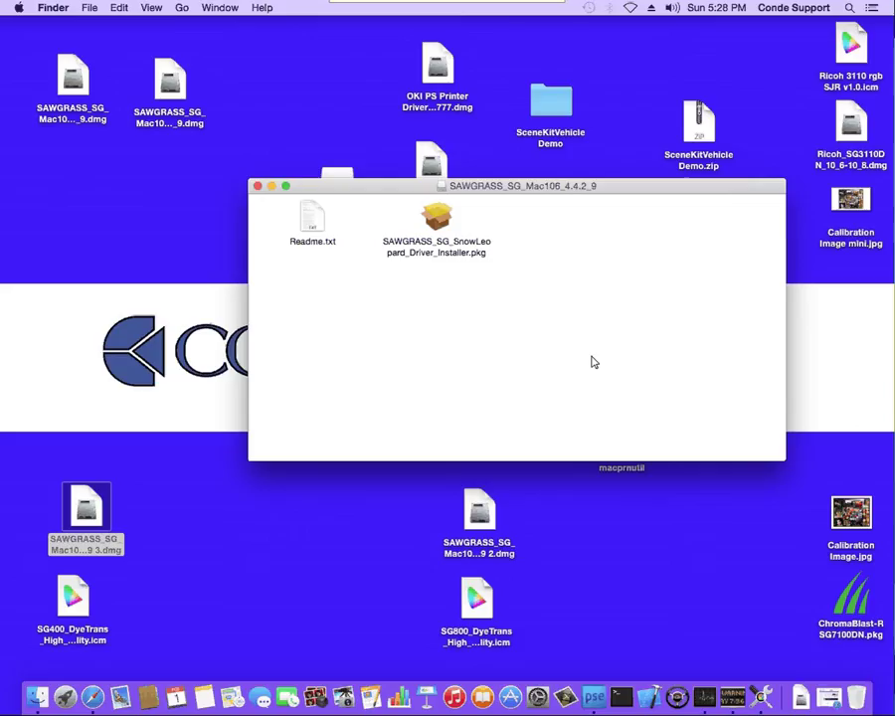
# Check in Printers & Scanners that Sawgrass SG400 is listed with its driver
pyautogui.click(19, 11)
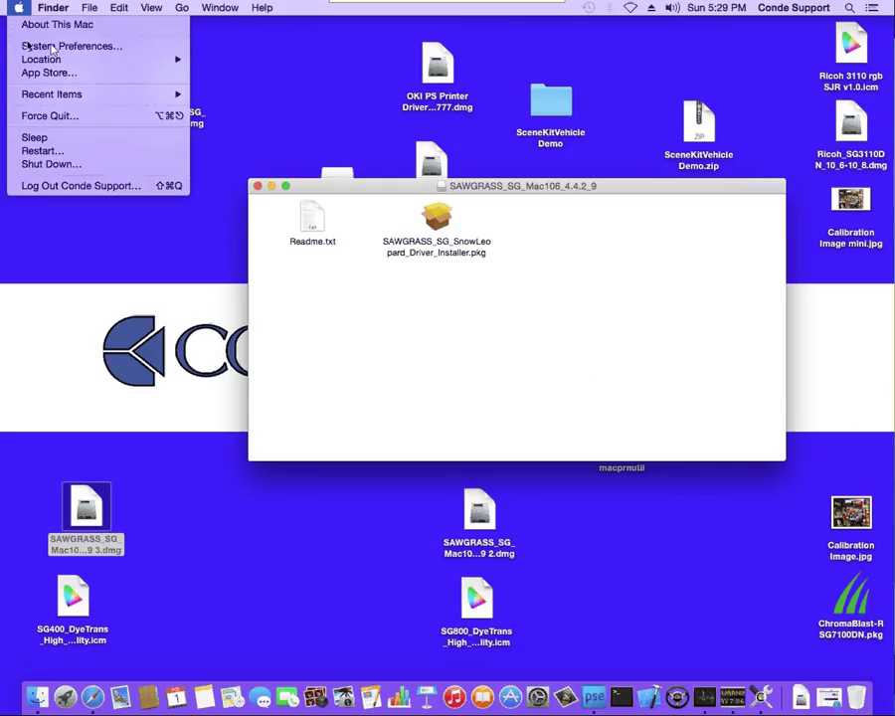
pyautogui.click(44, 40)
pyautogui.click(448, 274)
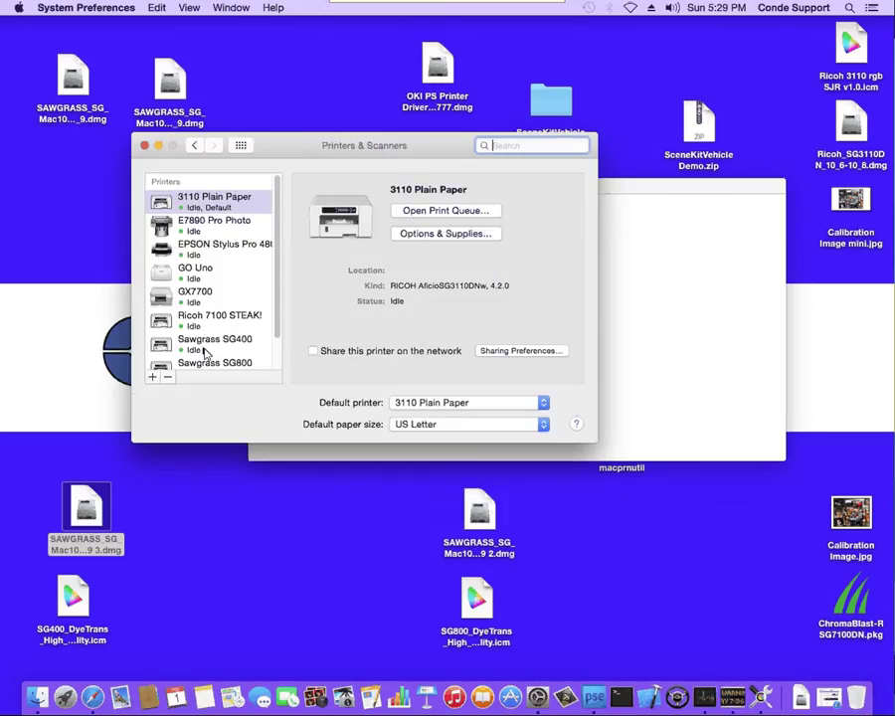
pyautogui.click(206, 348)
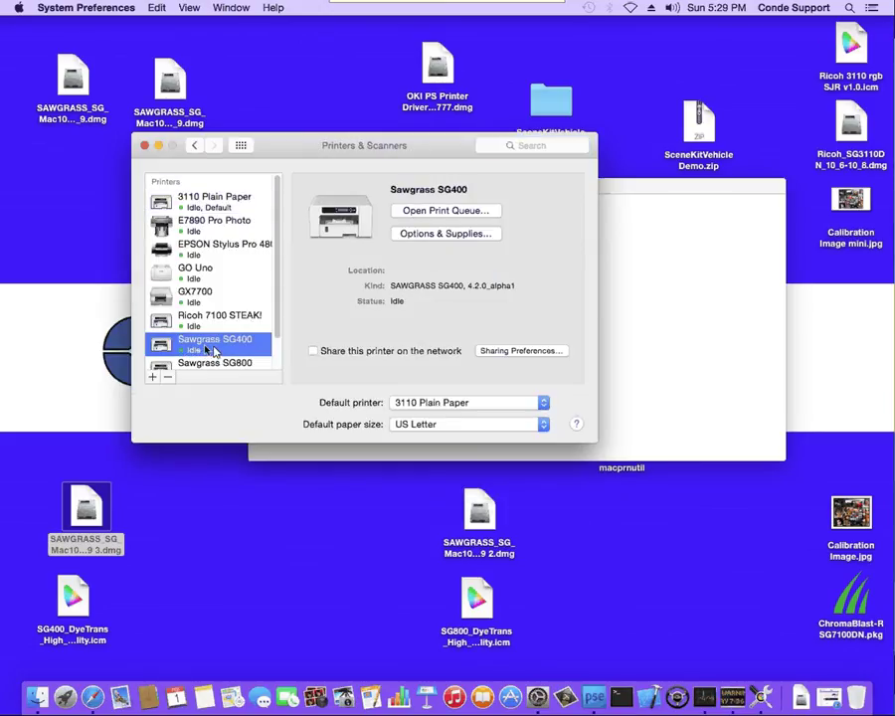
# Close System Preferences and the Sawgrass disk window, and return to Photoshop Elements
pyautogui.click(145, 146)
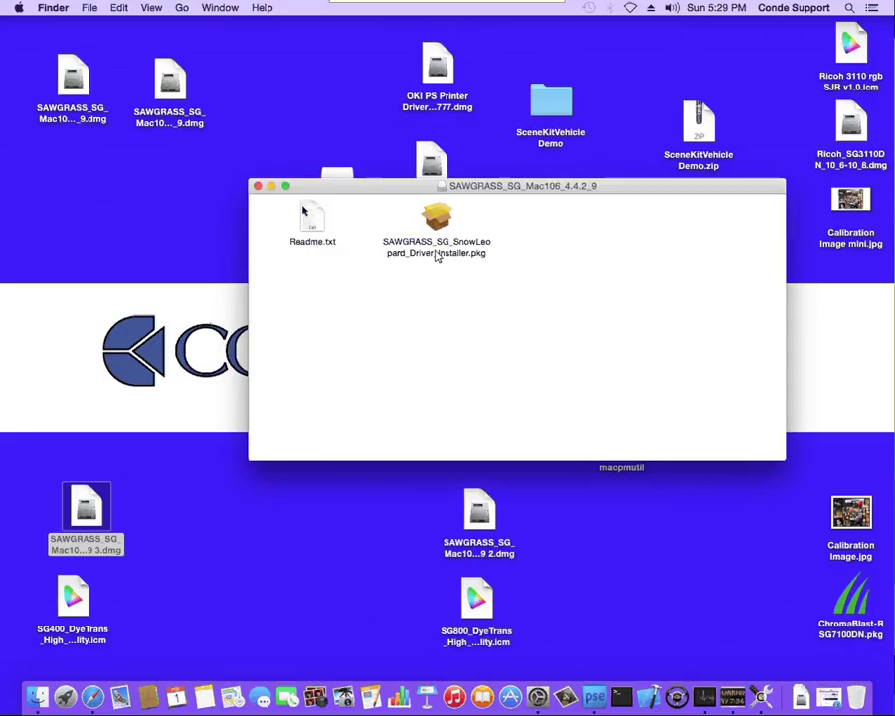
pyautogui.click(257, 187)
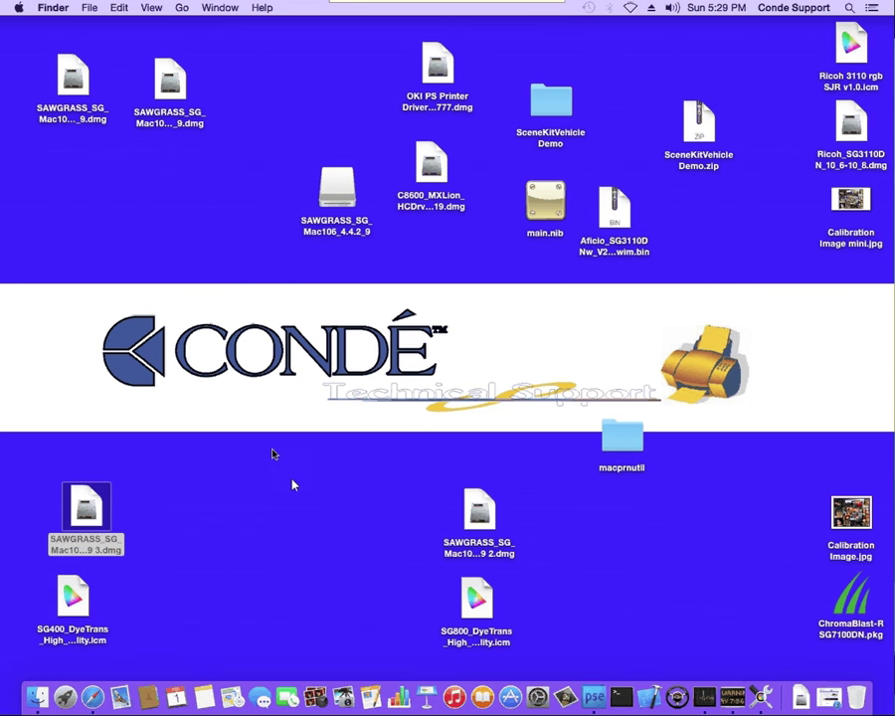
pyautogui.click(318, 545)
pyautogui.click(594, 696)
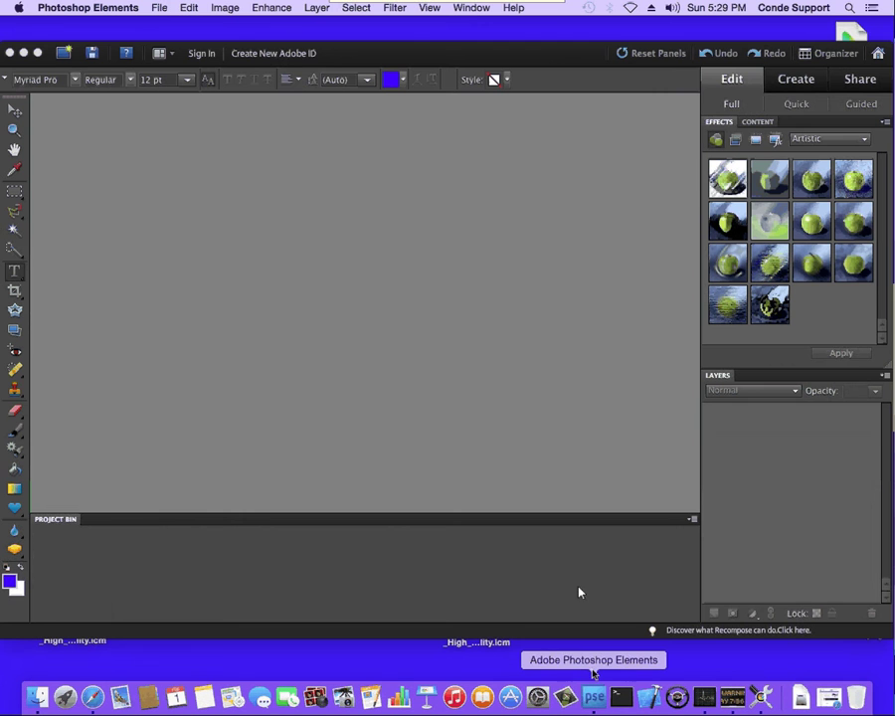
pyautogui.click(159, 8)
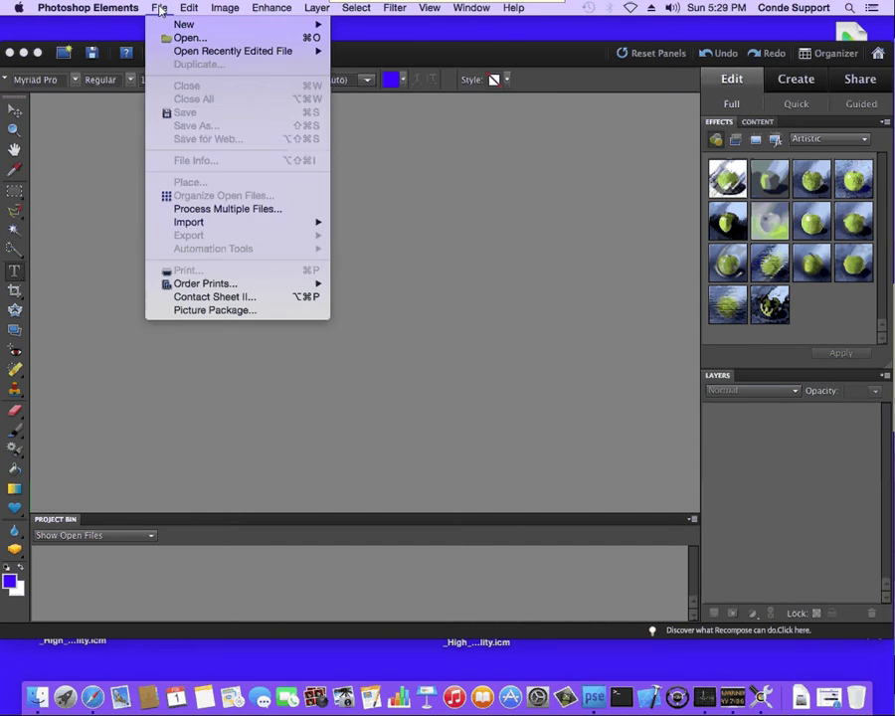
# Create a blank 1024 × 1024 transparent Untitled-1 document and open its print More Options
pyautogui.moveTo(269, 26)
pyautogui.click(368, 28)
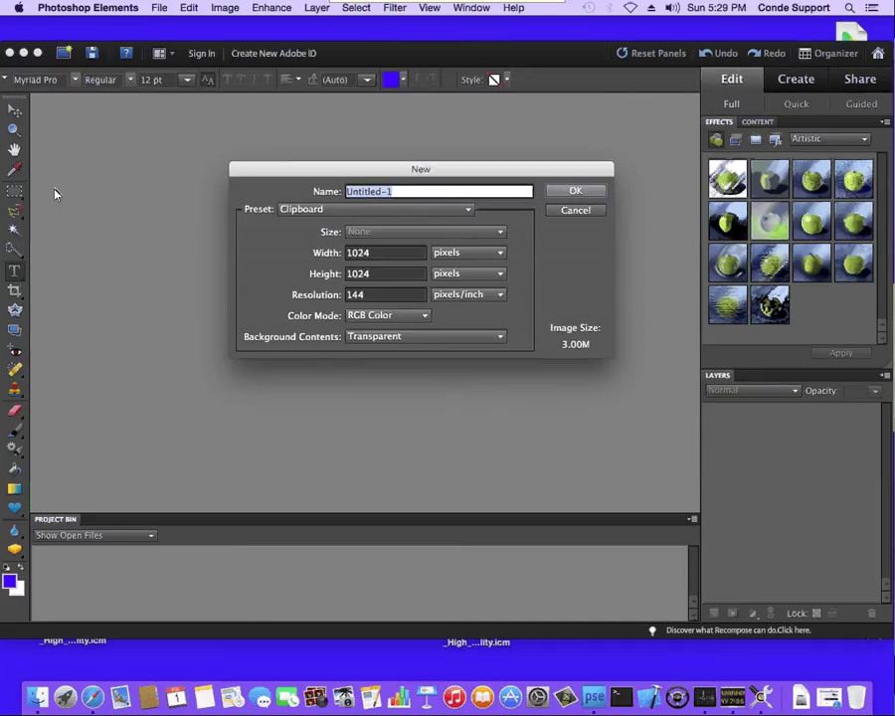
pyautogui.press('Return')
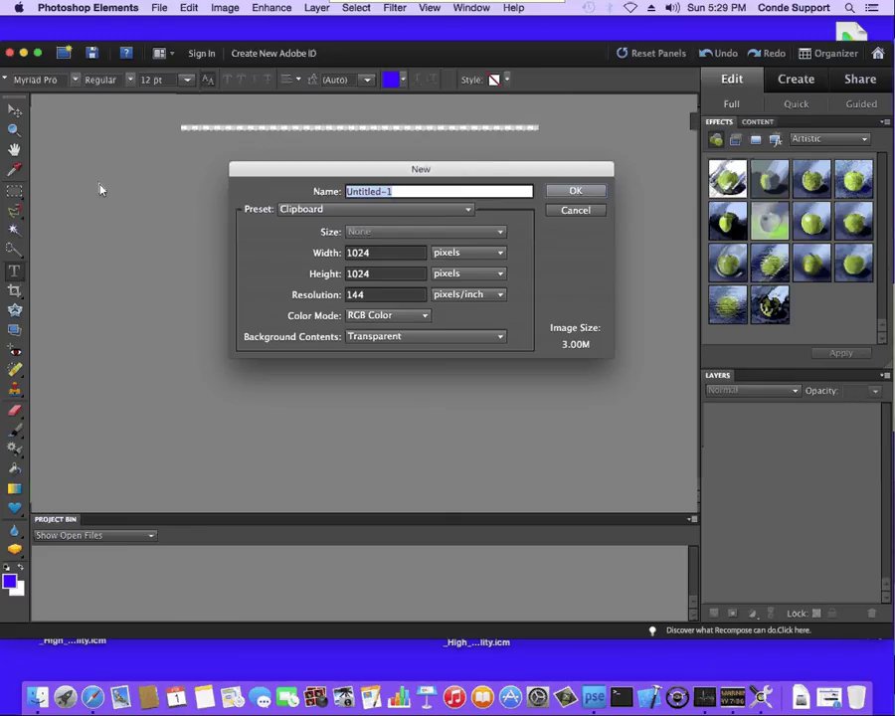
pyautogui.click(159, 10)
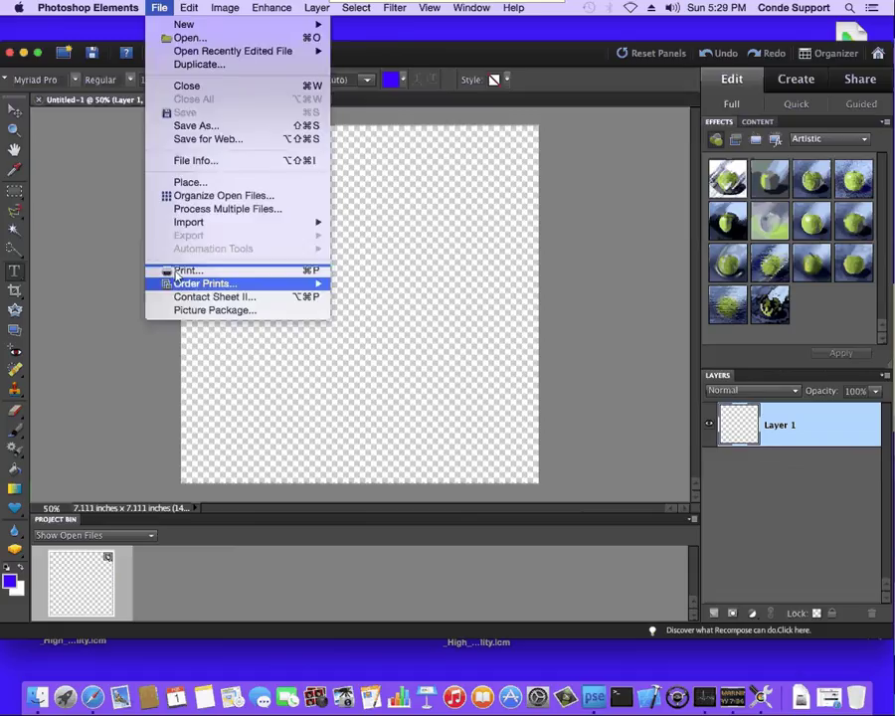
pyautogui.press('Escape')
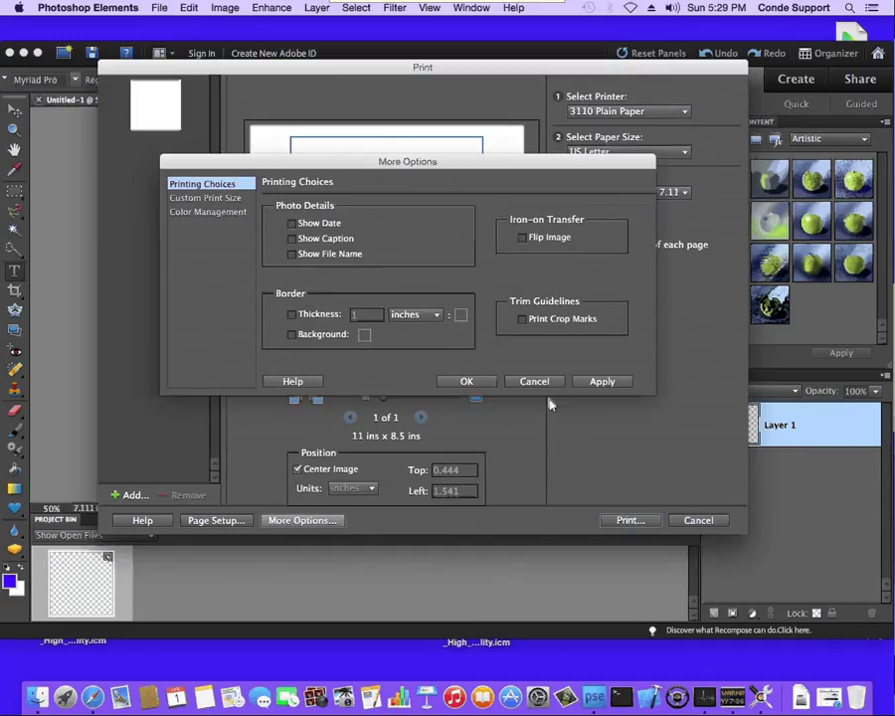
# Set Color Handling to Photoshop Elements Manages Colors with printer profile SG400_DyeTrans_High_Quality
pyautogui.click(190, 214)
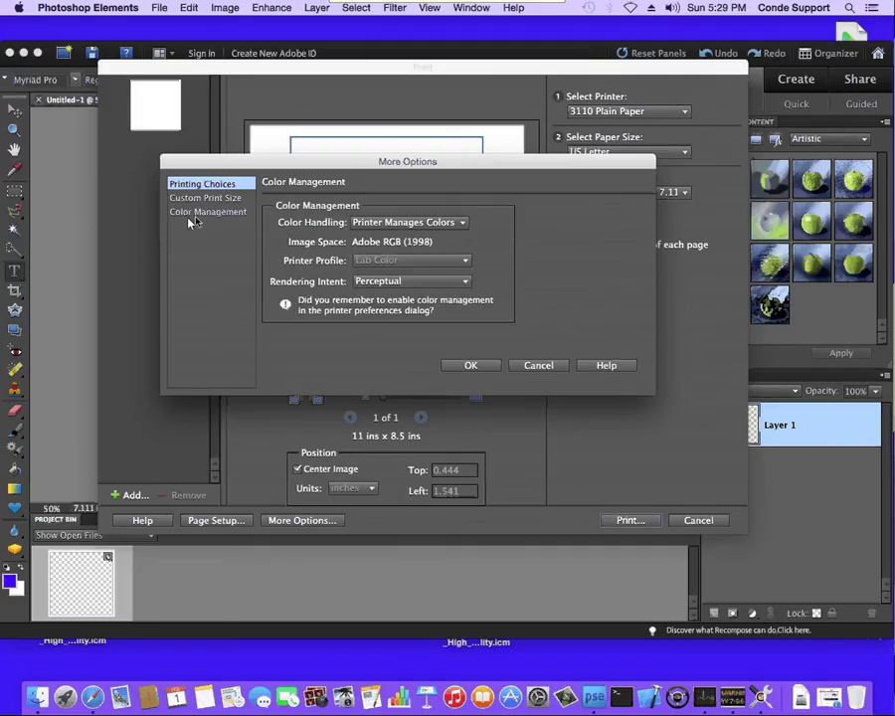
pyautogui.click(463, 225)
pyautogui.click(450, 237)
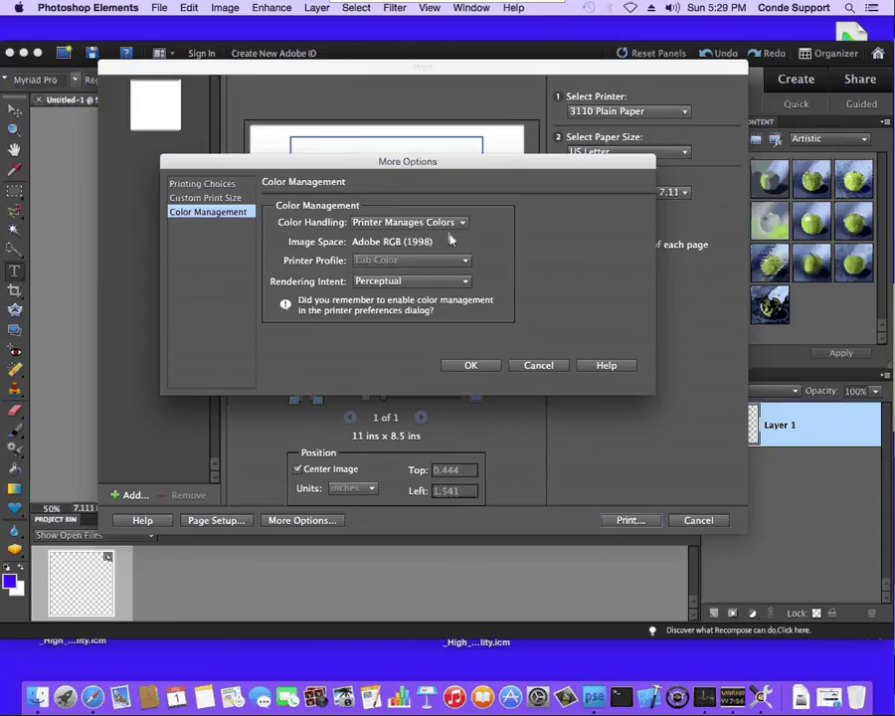
pyautogui.click(466, 261)
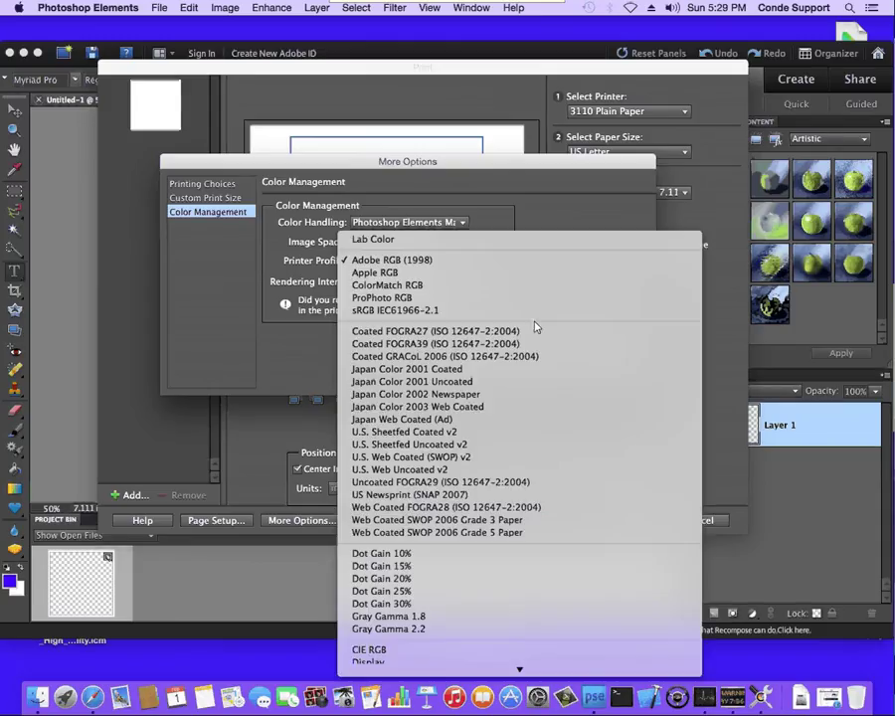
pyautogui.scroll(-5, 522, 500)
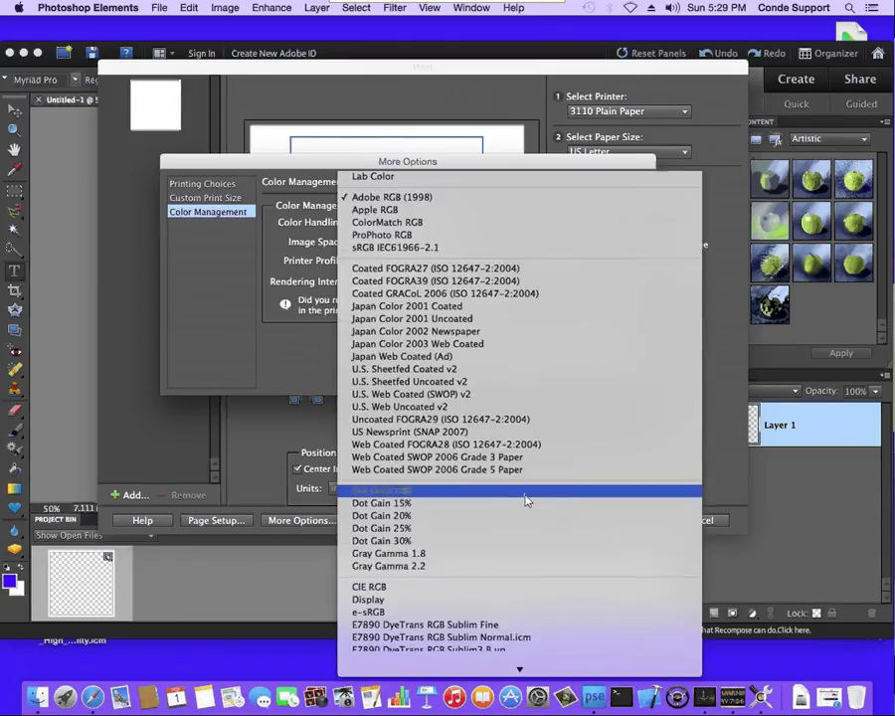
pyautogui.scroll(-7, 526, 500)
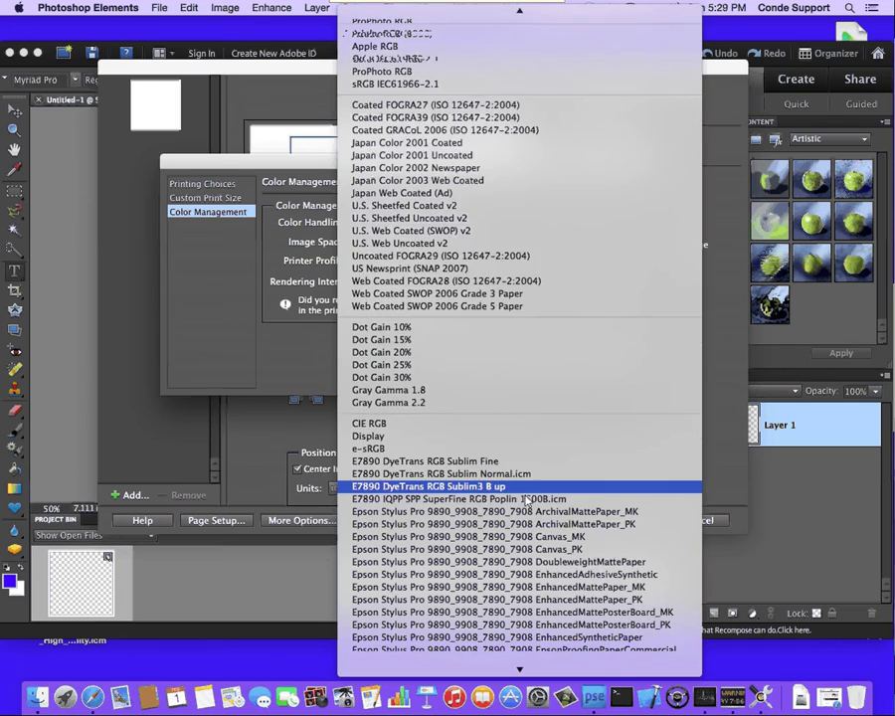
pyautogui.scroll(-6, 527, 500)
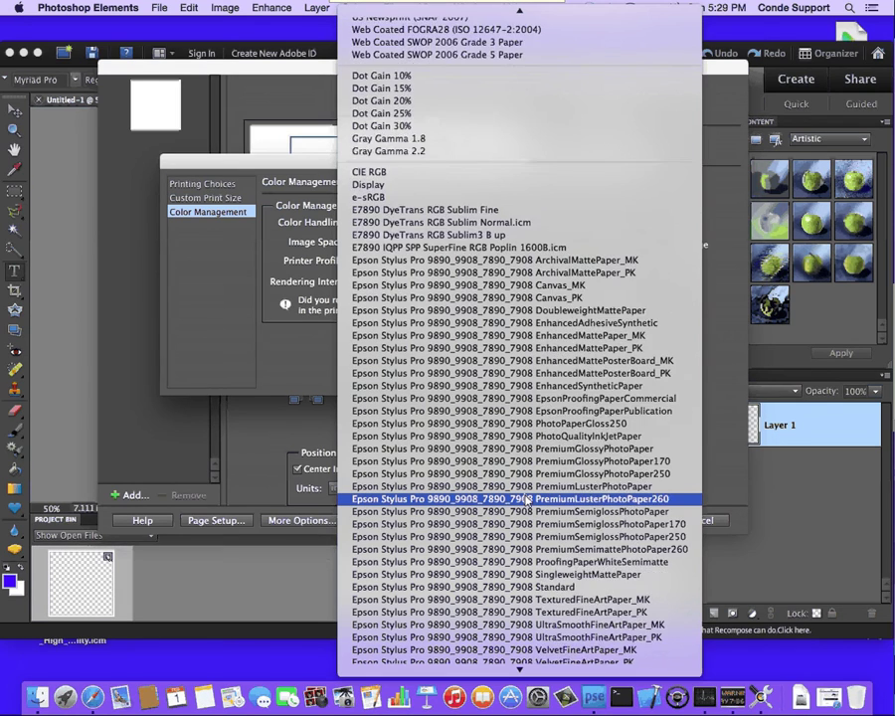
pyautogui.scroll(-7, 527, 500)
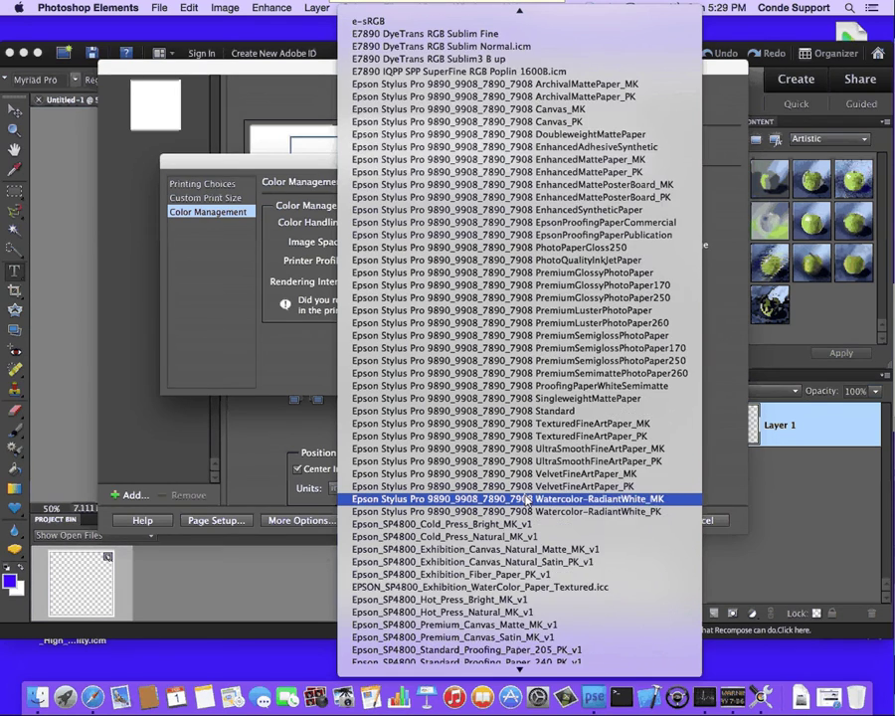
pyautogui.scroll(-15, 526, 500)
pyautogui.scroll(-12, 527, 500)
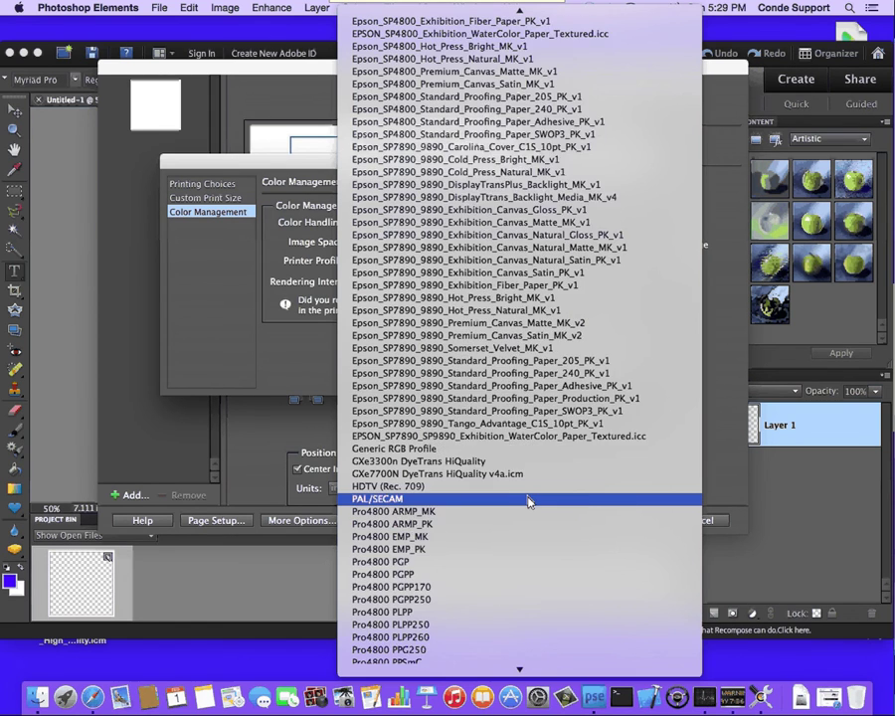
pyautogui.scroll(-10, 527, 500)
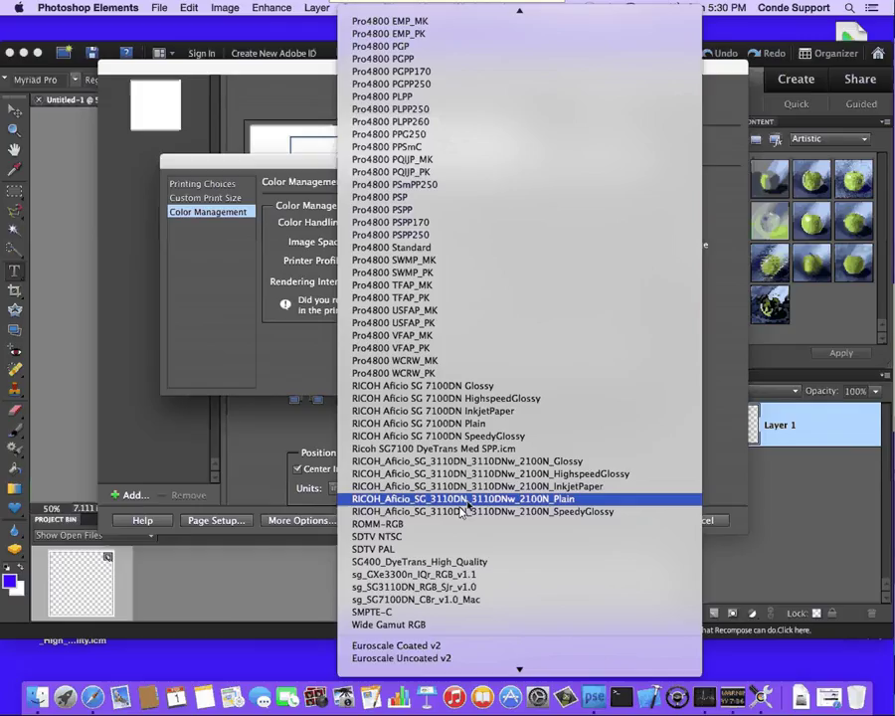
pyautogui.click(473, 563)
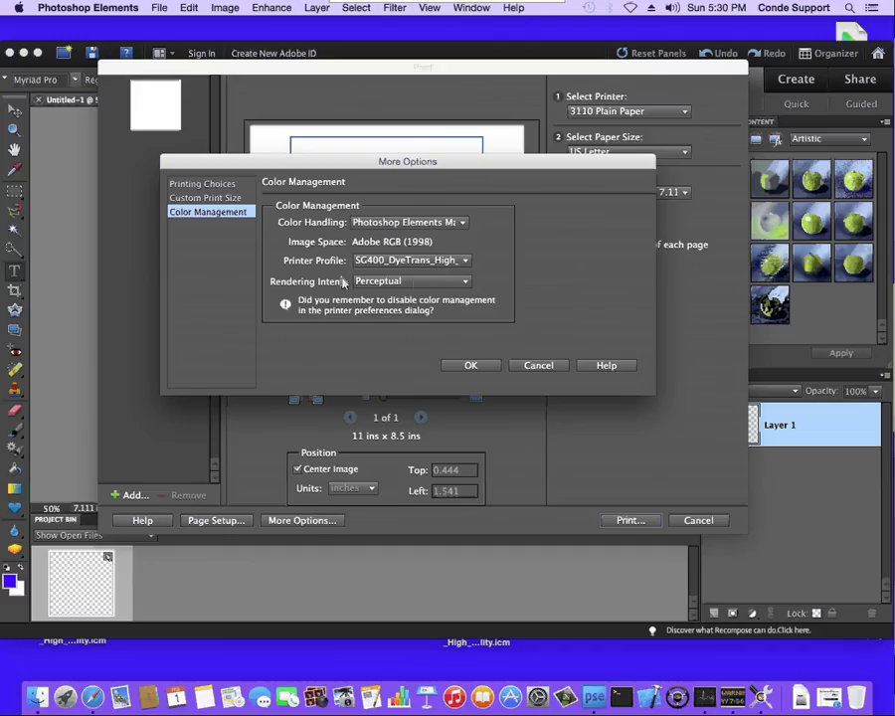
pyautogui.click(474, 366)
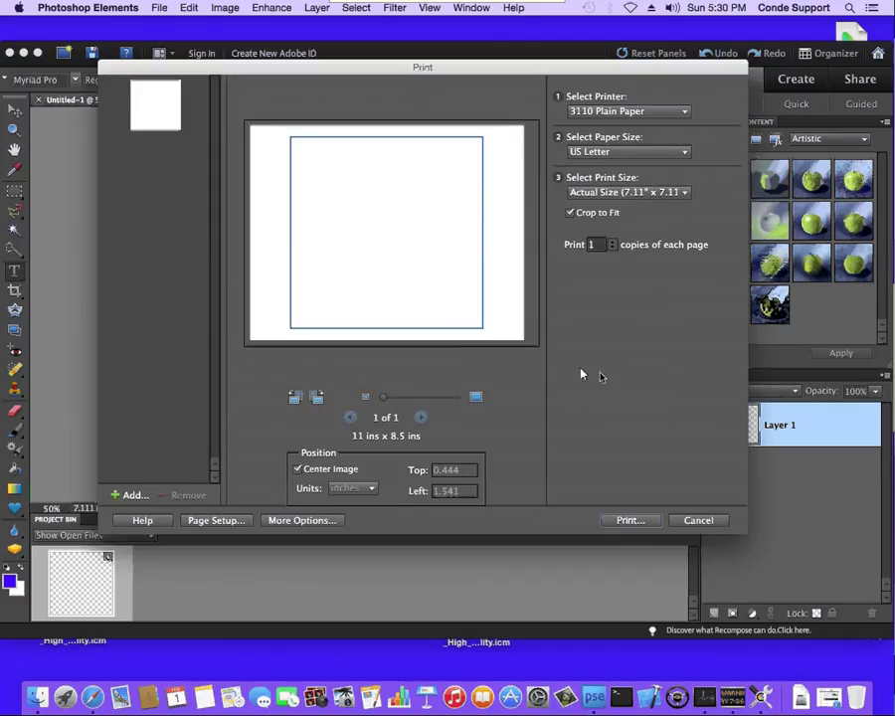
# Choose Sawgrass SG400 as the printer and print, bringing up the Print Warning
pyautogui.click(627, 521)
pyautogui.click(655, 115)
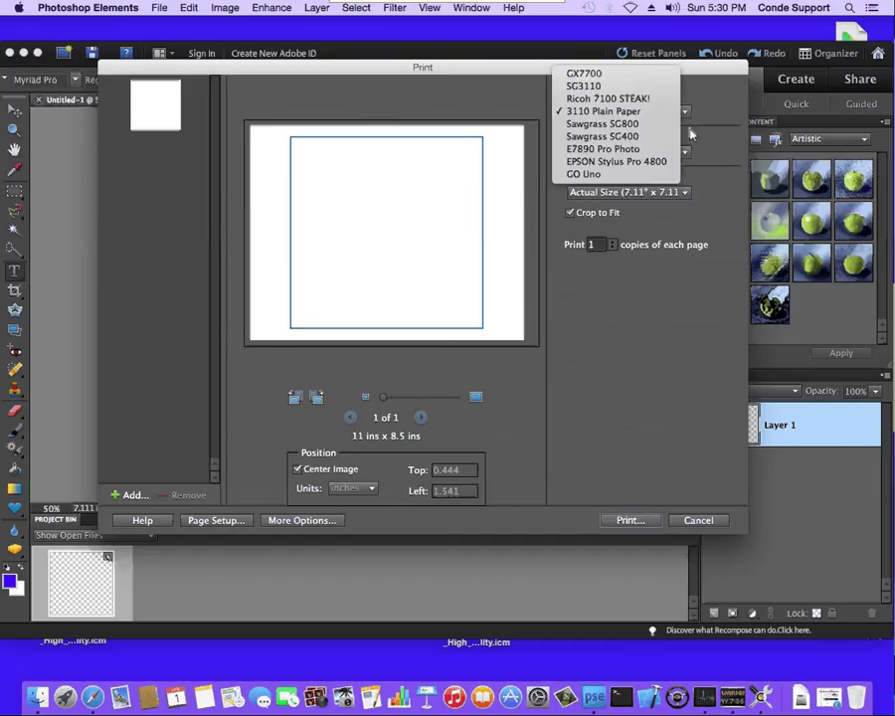
pyautogui.click(610, 137)
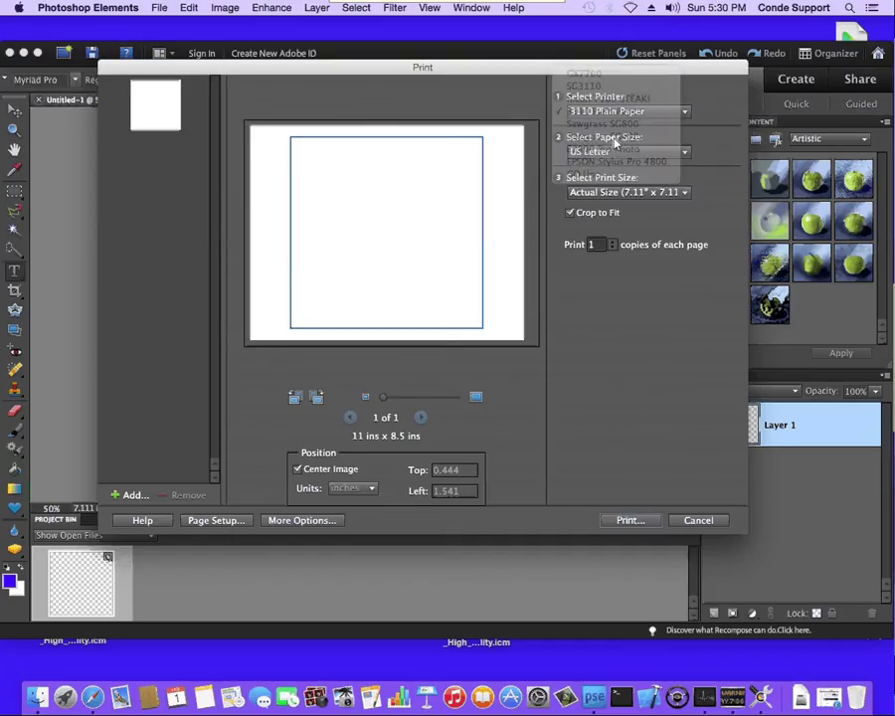
pyautogui.click(631, 520)
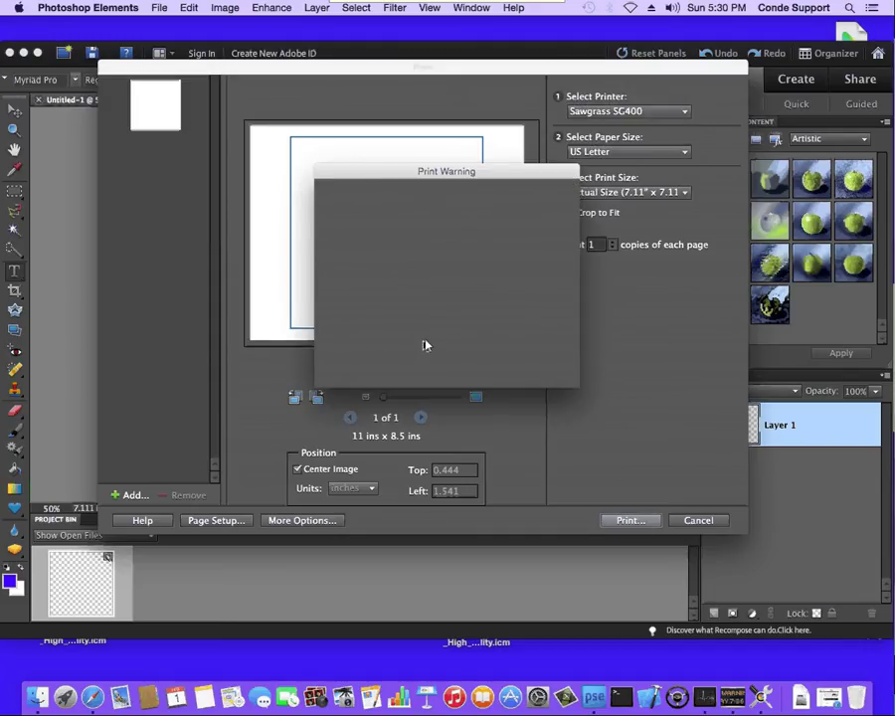
# Continue past the low-resolution warning and flip the print horizontally
pyautogui.click(477, 371)
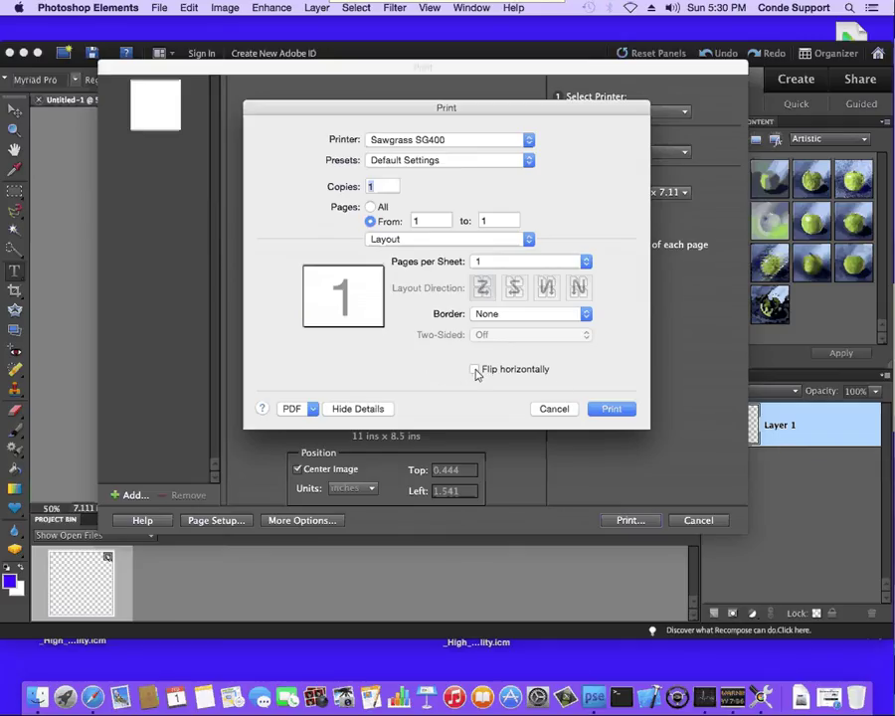
pyautogui.click(475, 371)
# In Setup, set Print Mode to Inkjet plain paper-High quality and Dithering to Use error diffusion
pyautogui.click(528, 240)
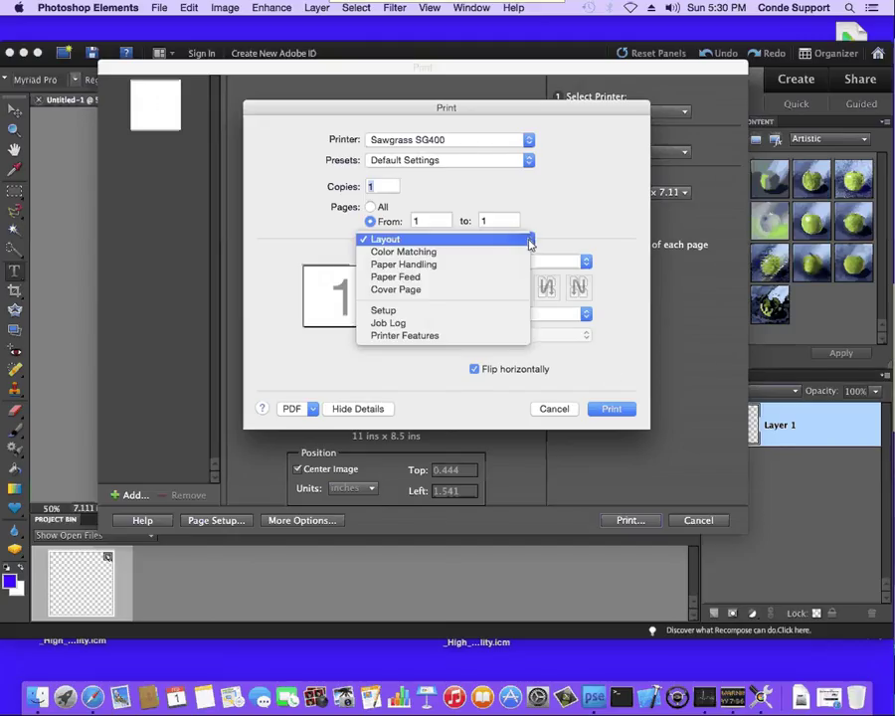
pyautogui.click(459, 310)
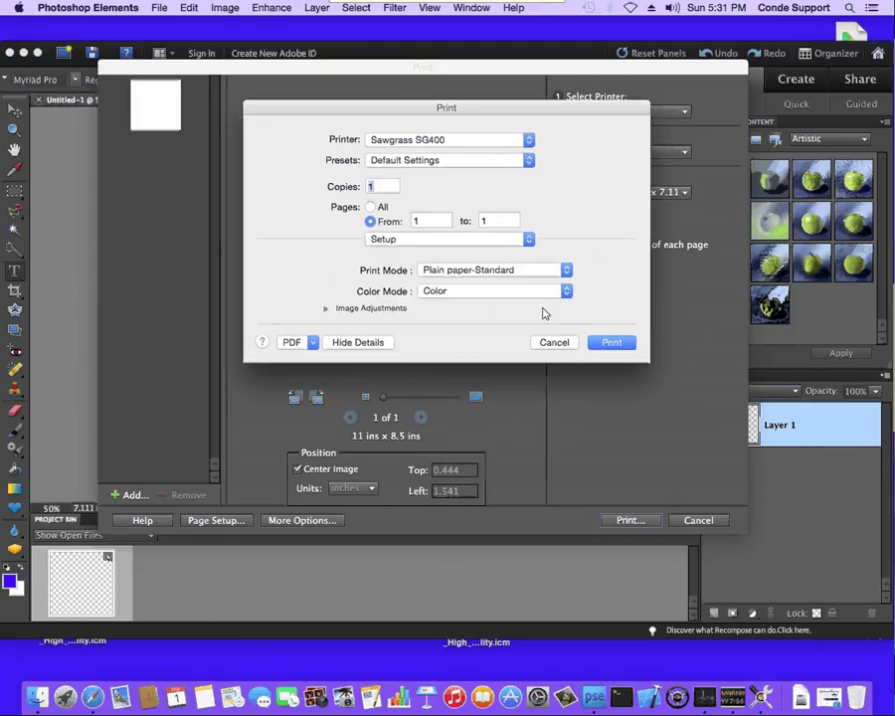
pyautogui.click(566, 271)
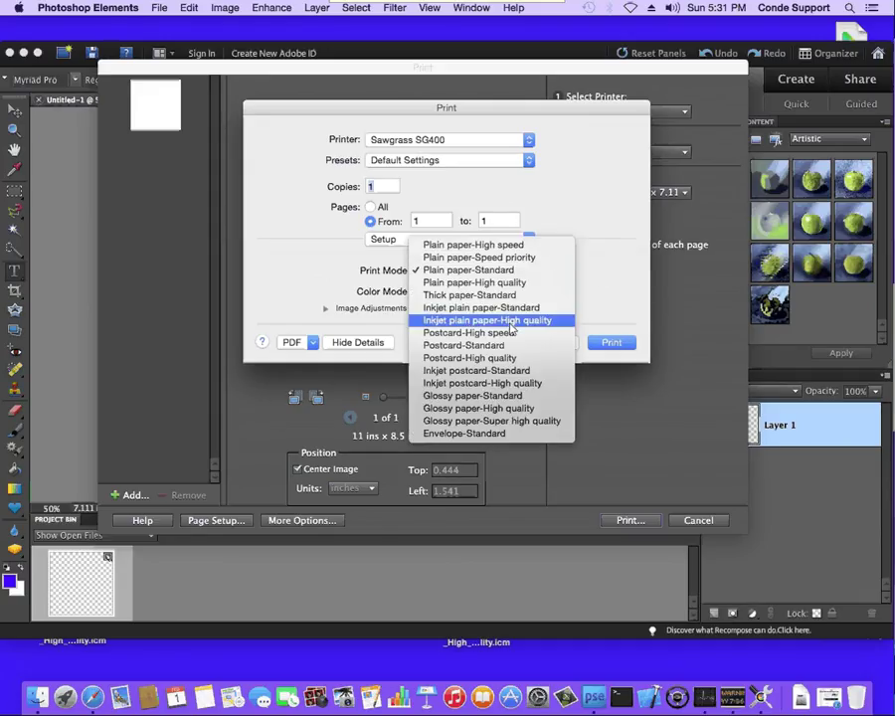
pyautogui.click(497, 320)
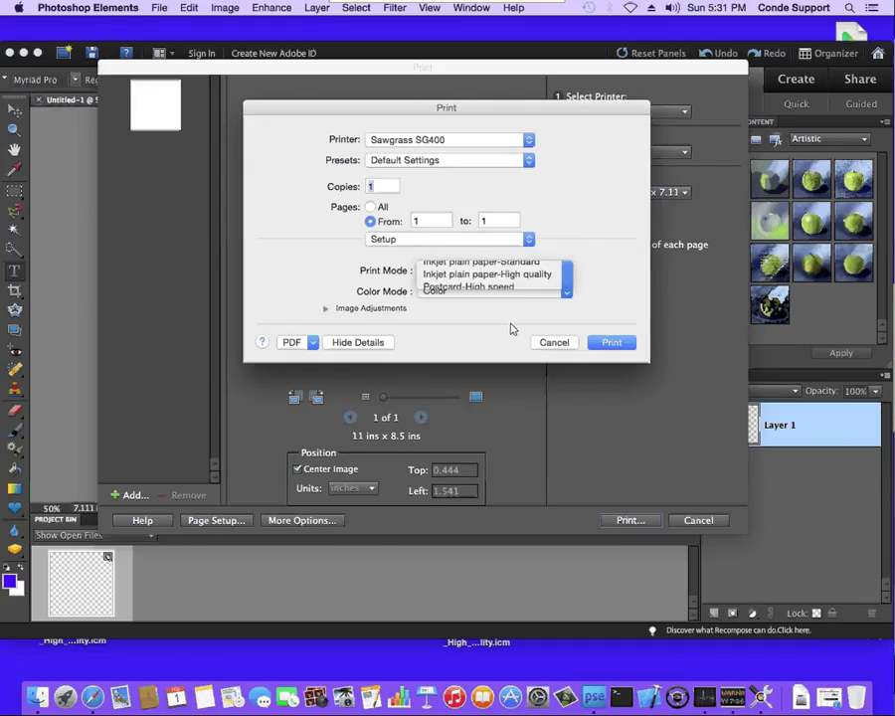
pyautogui.click(325, 309)
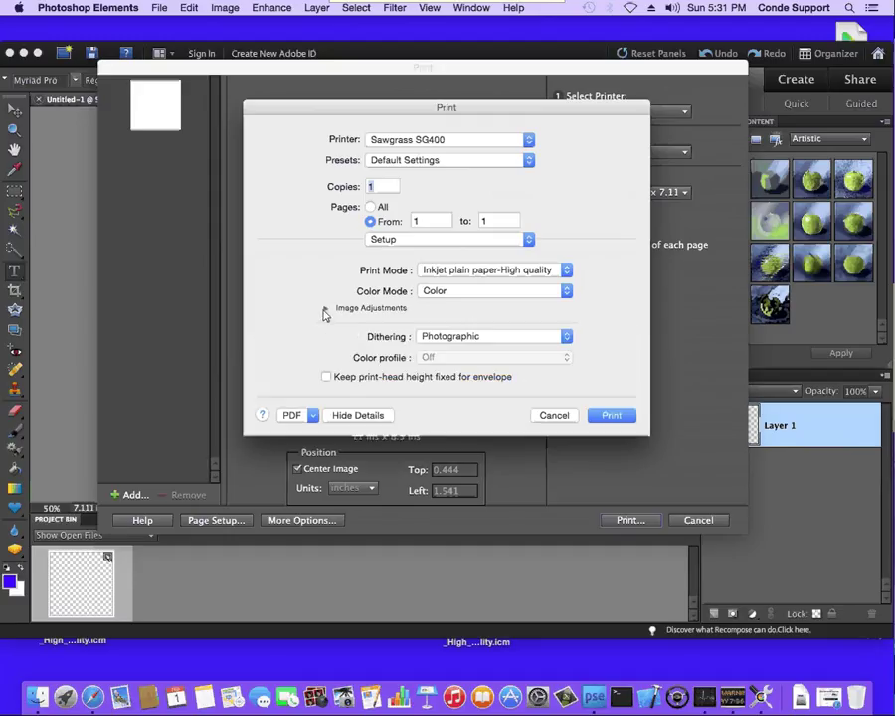
pyautogui.click(567, 340)
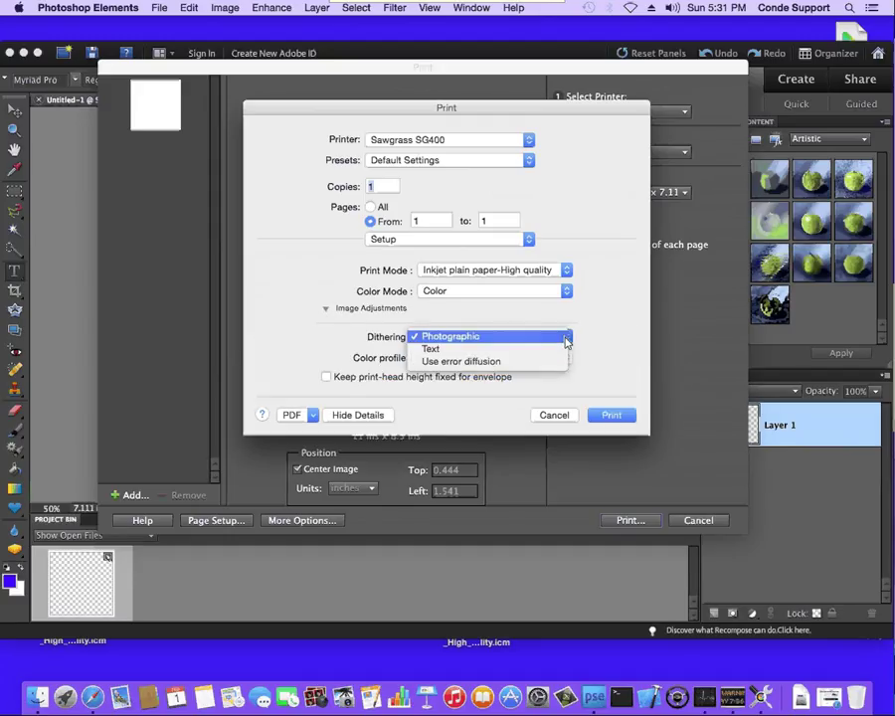
pyautogui.click(487, 361)
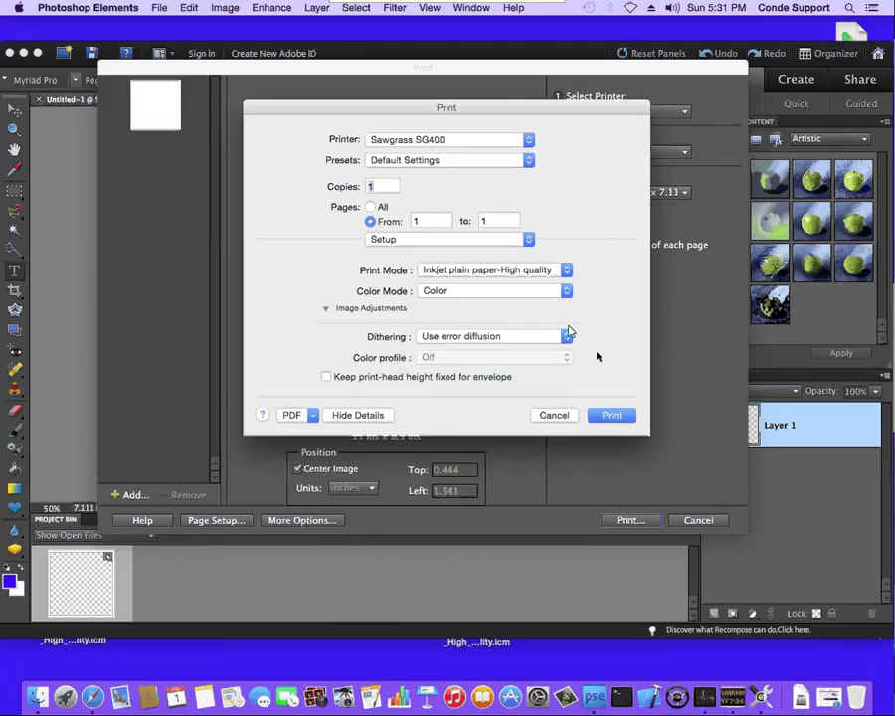
# Save the current driver settings as preset 'Conde ICC' and confirm it is selected
pyautogui.click(528, 162)
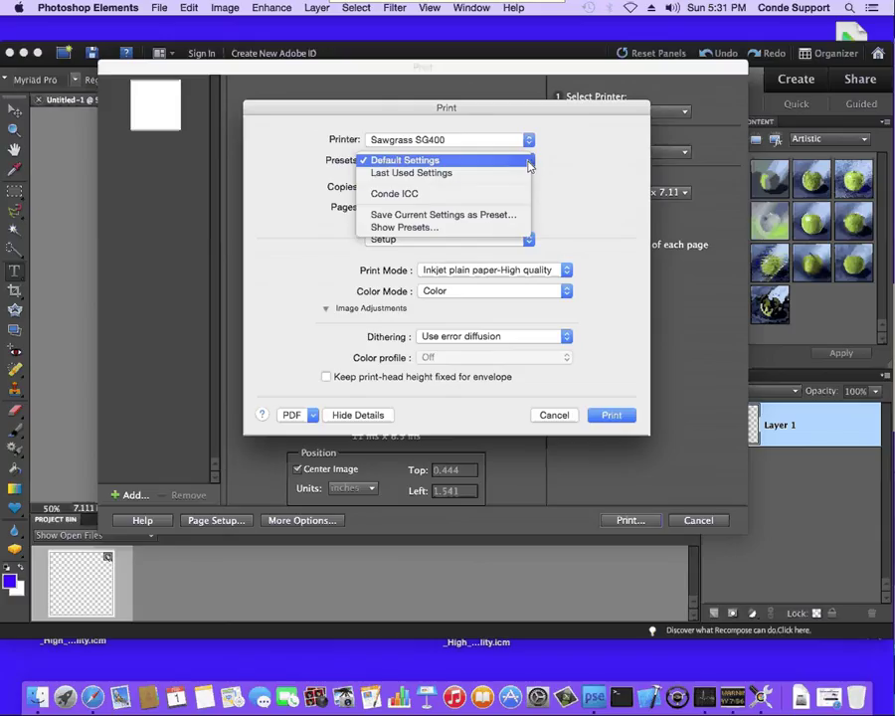
pyautogui.click(457, 215)
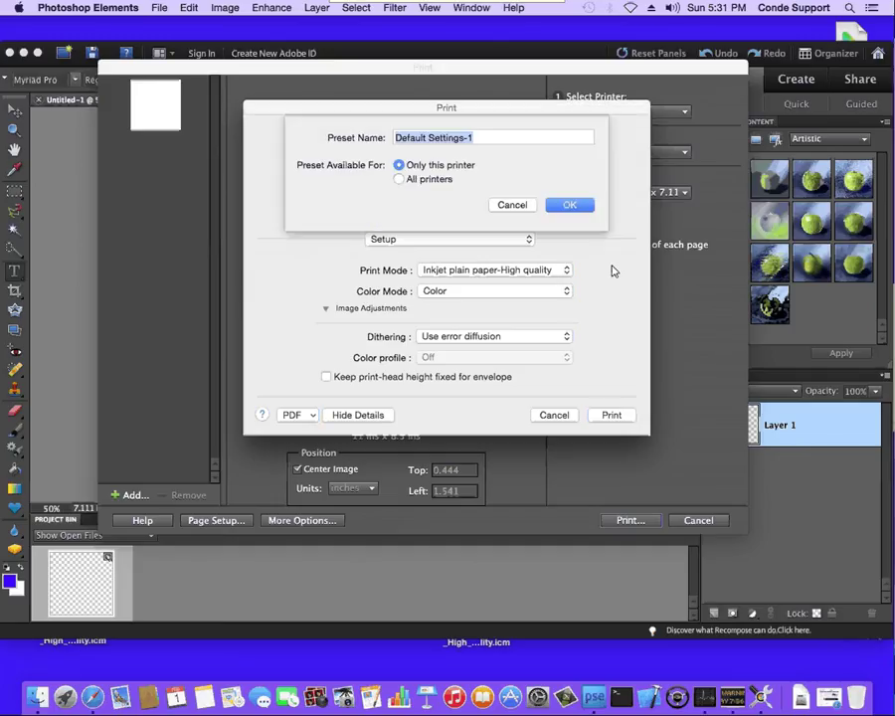
pyautogui.write('Conde ICC')
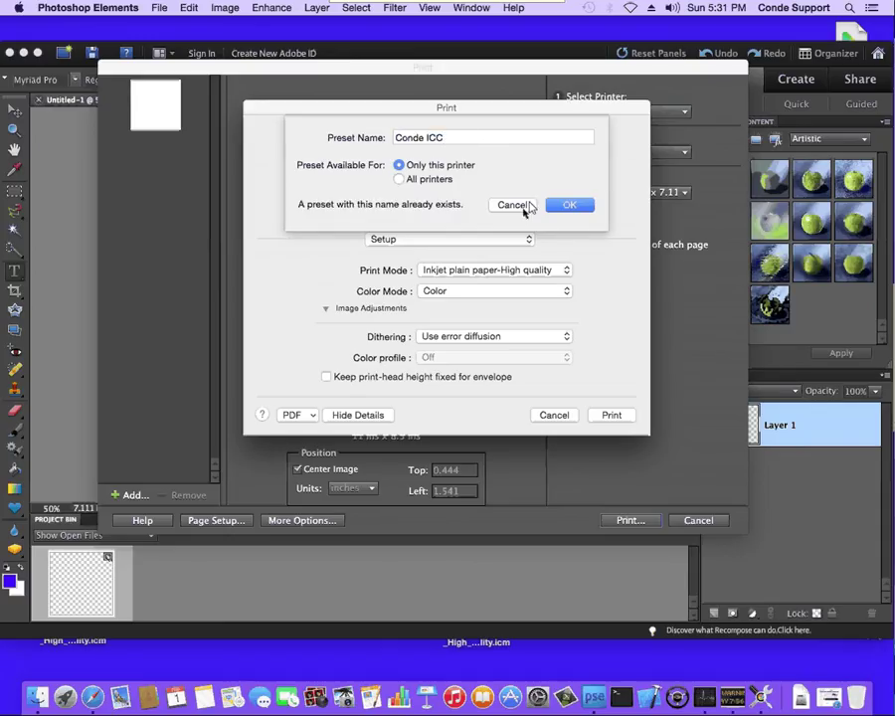
pyautogui.click(562, 204)
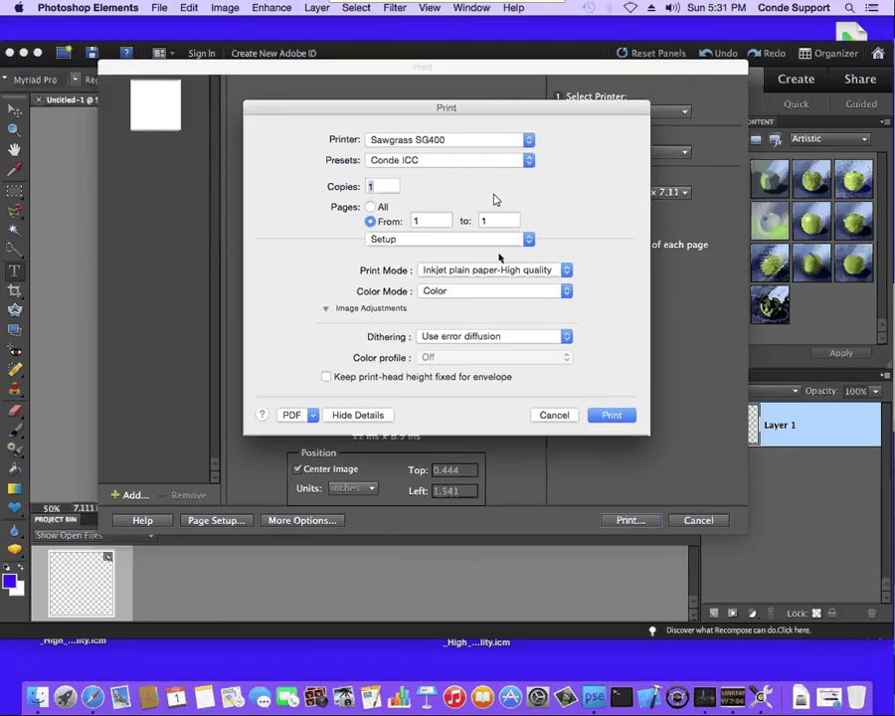
pyautogui.click(529, 160)
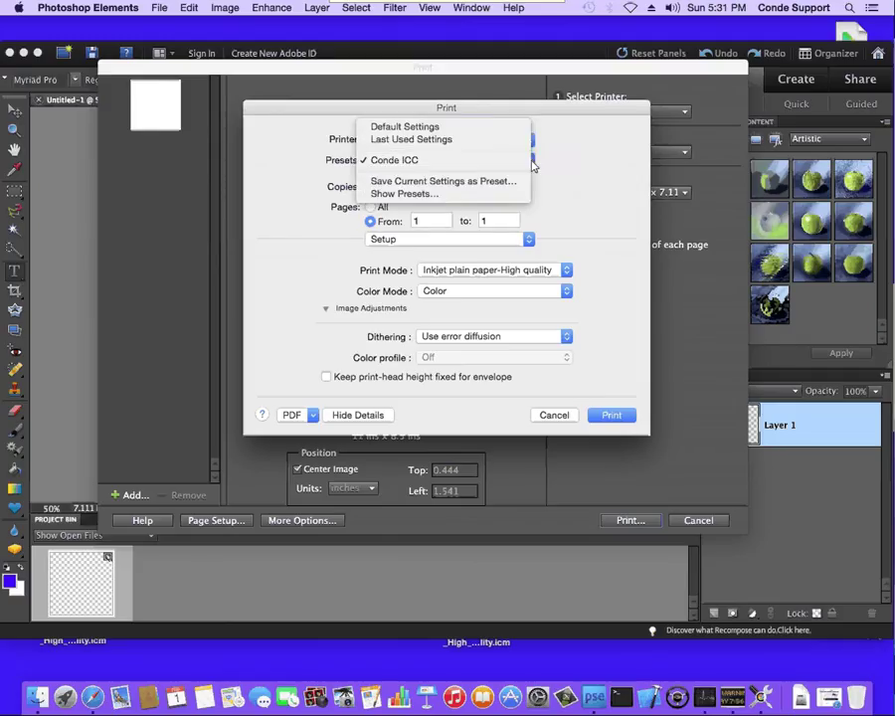
pyautogui.click(412, 163)
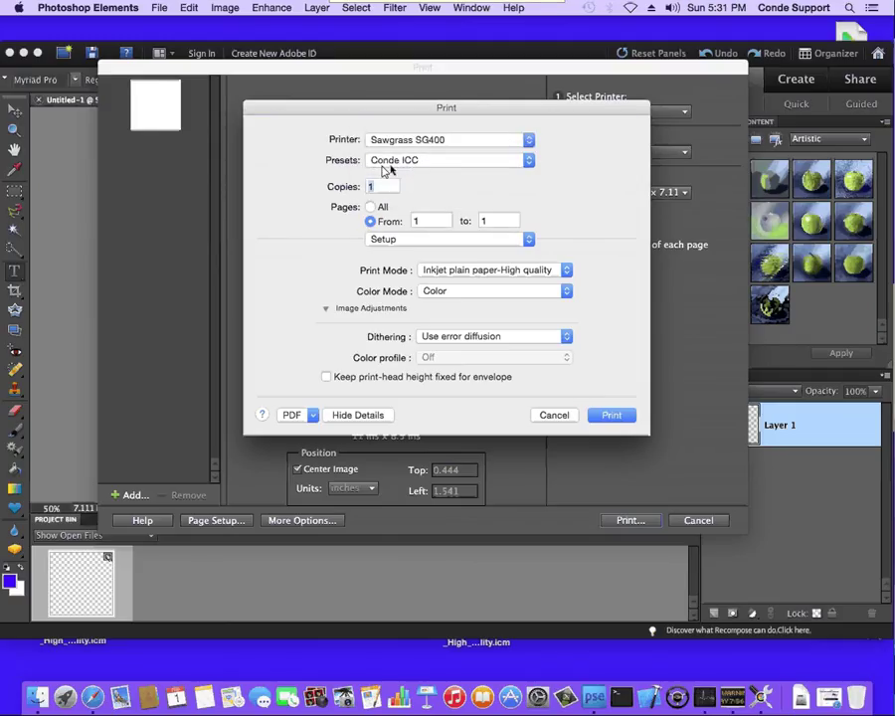
# Cancel the driver Print sheet and the Print preview without printing
pyautogui.click(552, 416)
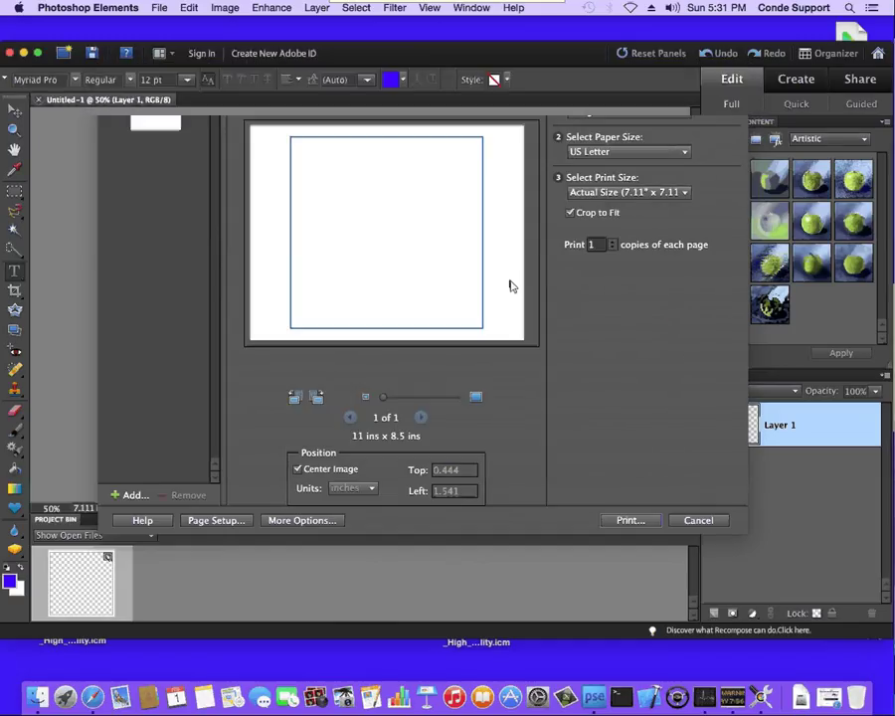
pyautogui.click(694, 519)
pyautogui.click(184, 231)
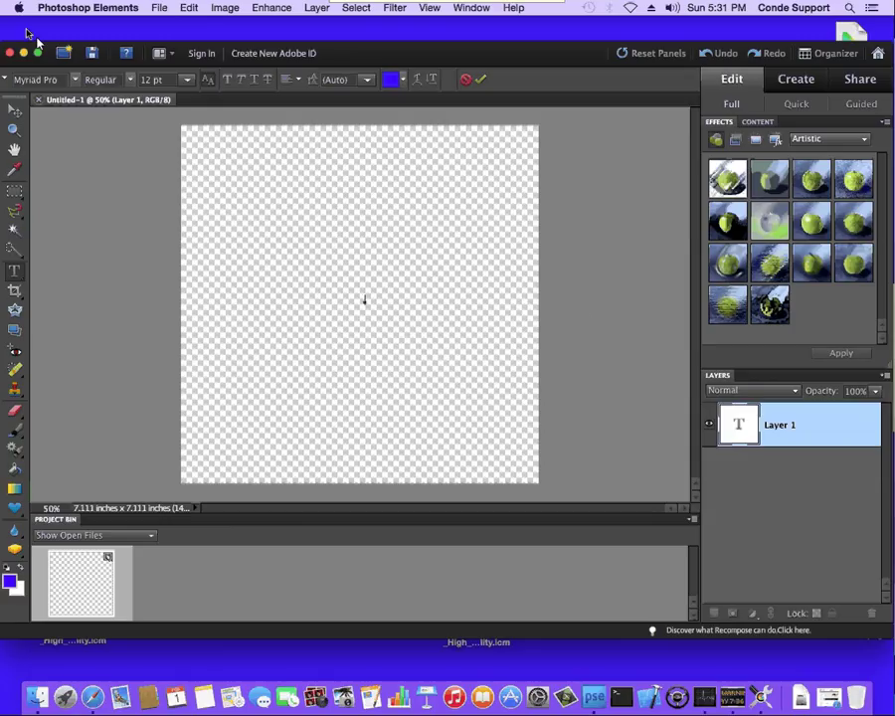
# Open and close the File menu, ending the empty text entry on the canvas
pyautogui.click(159, 8)
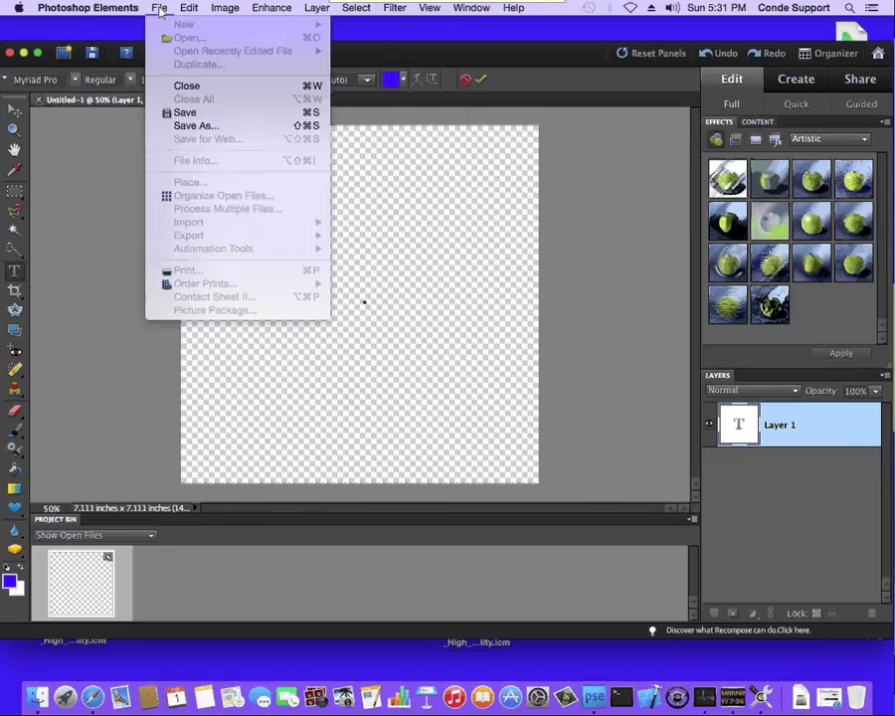
pyautogui.click(160, 9)
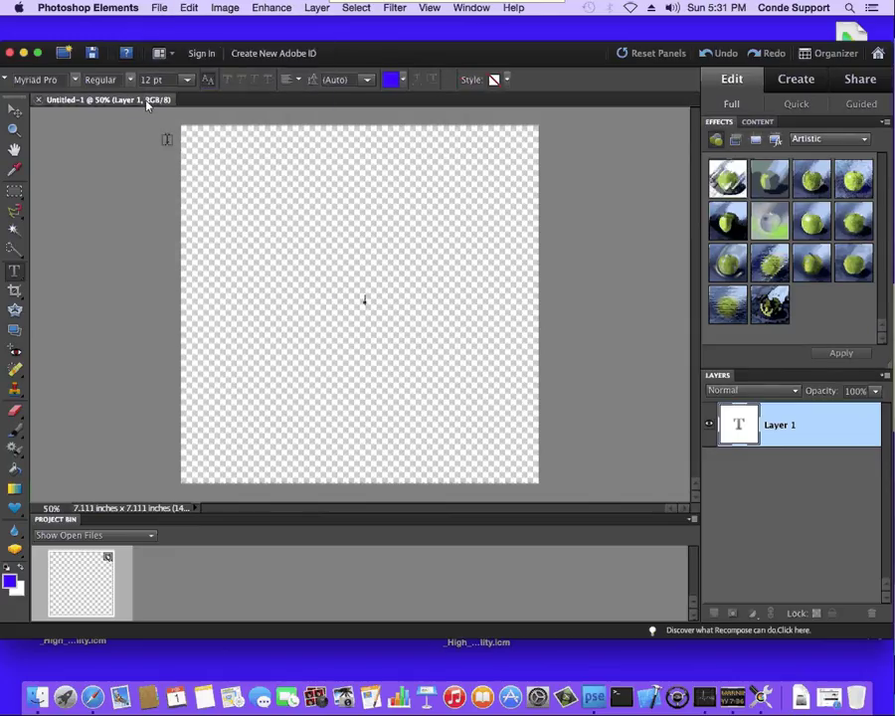
pyautogui.click(153, 7)
pyautogui.click(159, 12)
pyautogui.click(160, 12)
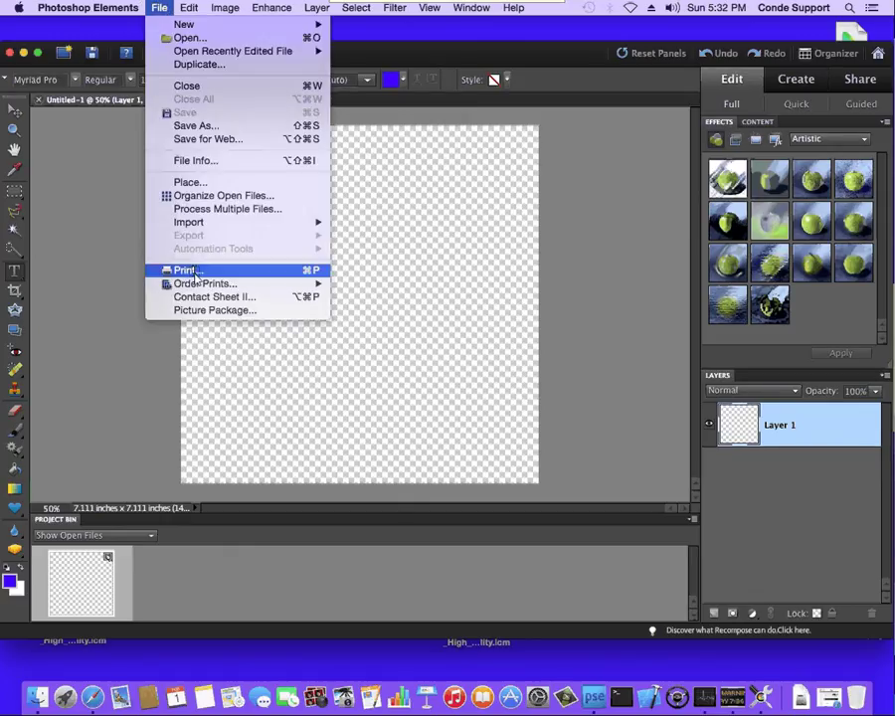
# Review Color Management under More Options showing the SG400 DyeTrans profile, then cancel back to Print
pyautogui.click(196, 273)
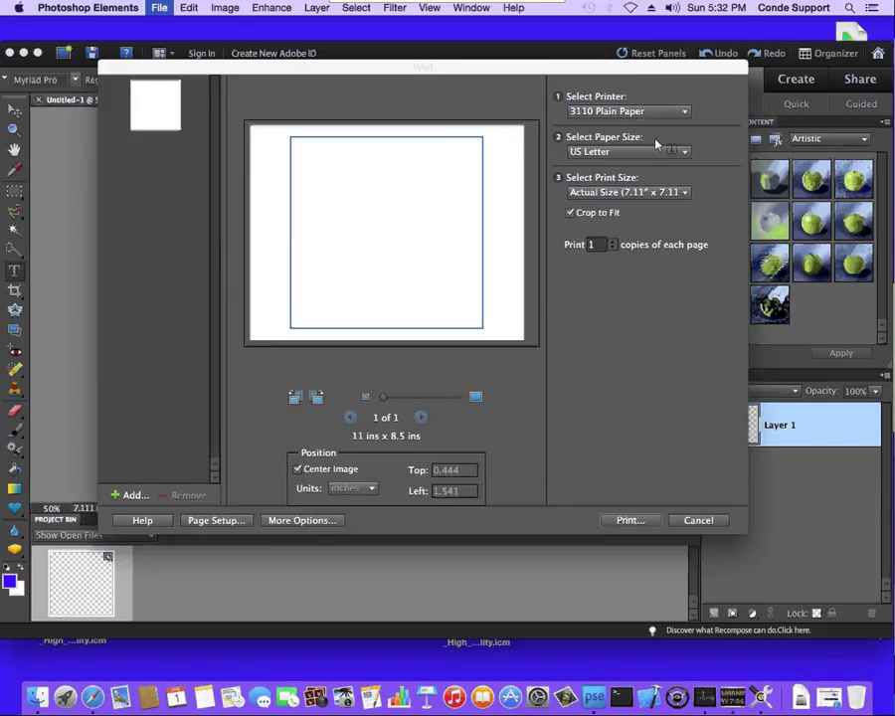
pyautogui.click(291, 520)
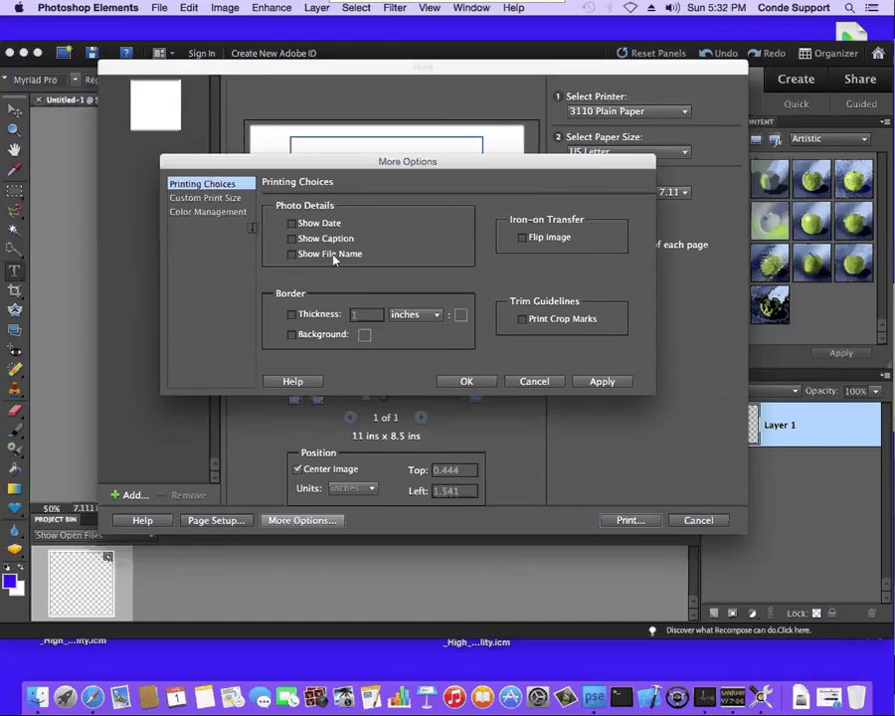
pyautogui.click(202, 213)
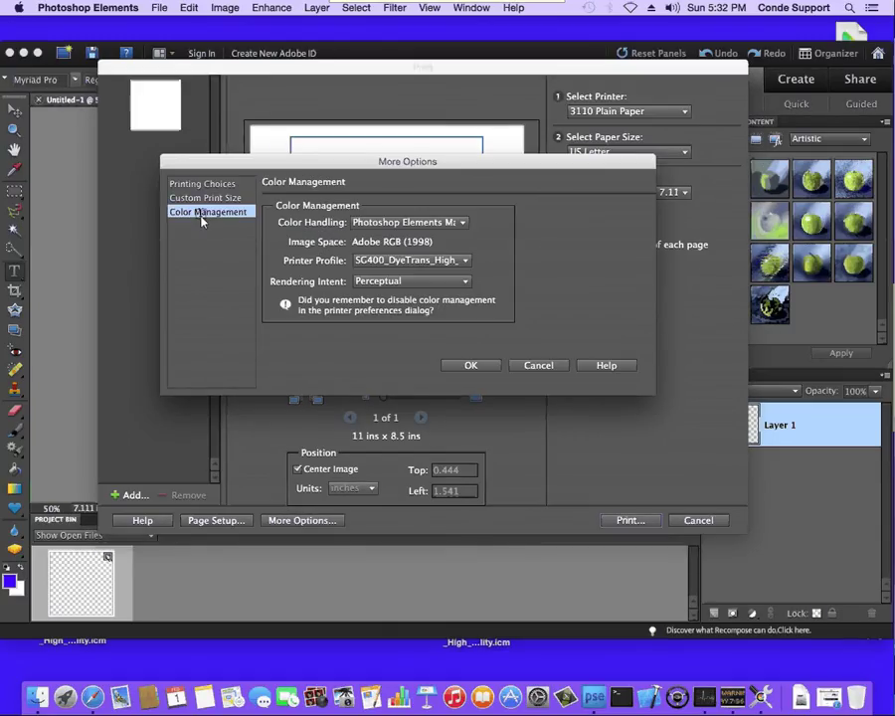
pyautogui.click(539, 366)
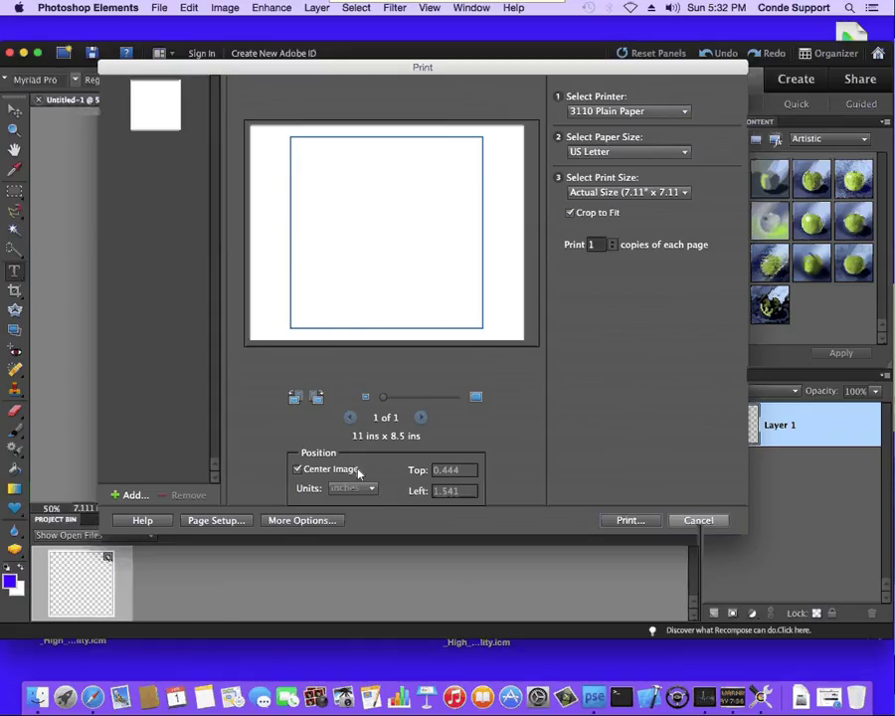
# Dismiss the Print dialog with Escape, returning to the blank Untitled-1 canvas
pyautogui.press('Escape')
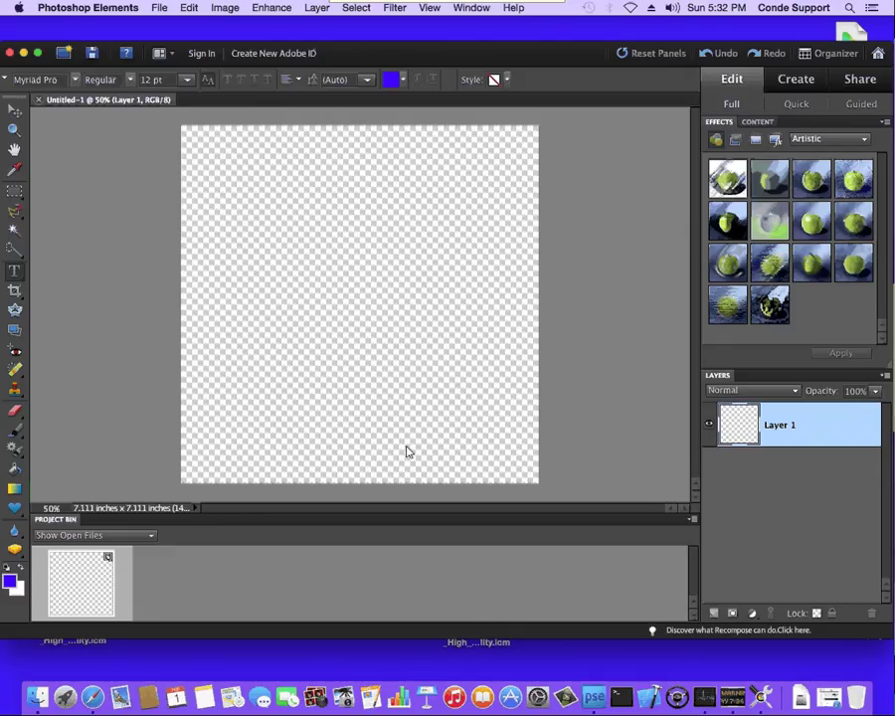